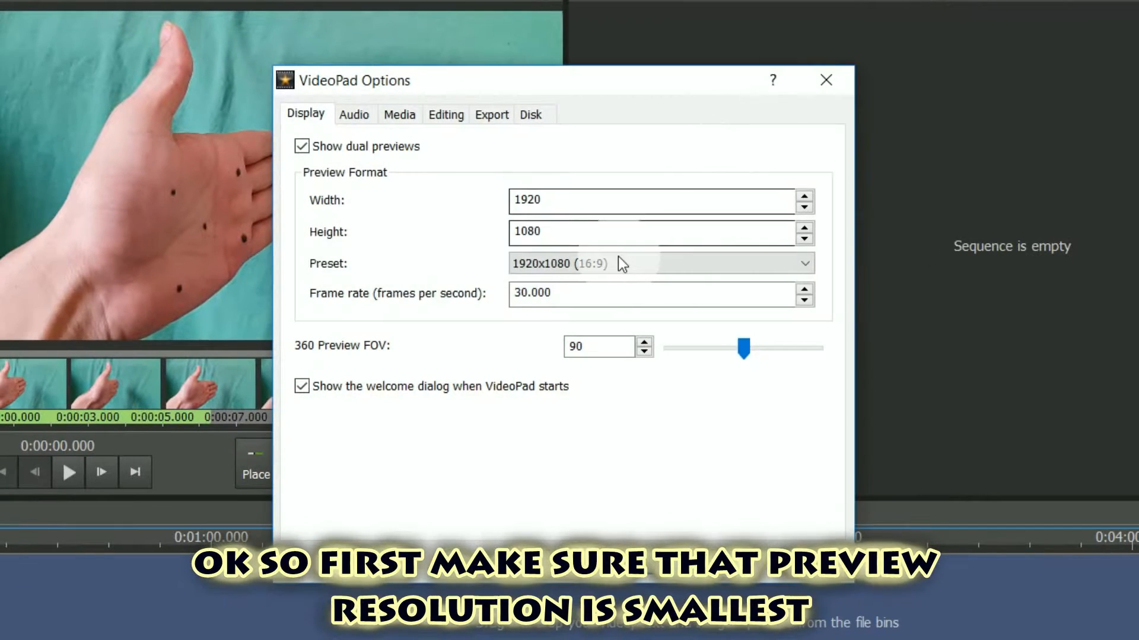
Set the preview format preset to 512x288 (16:9) in the display options
left_click(610, 300)
left_click(622, 531)
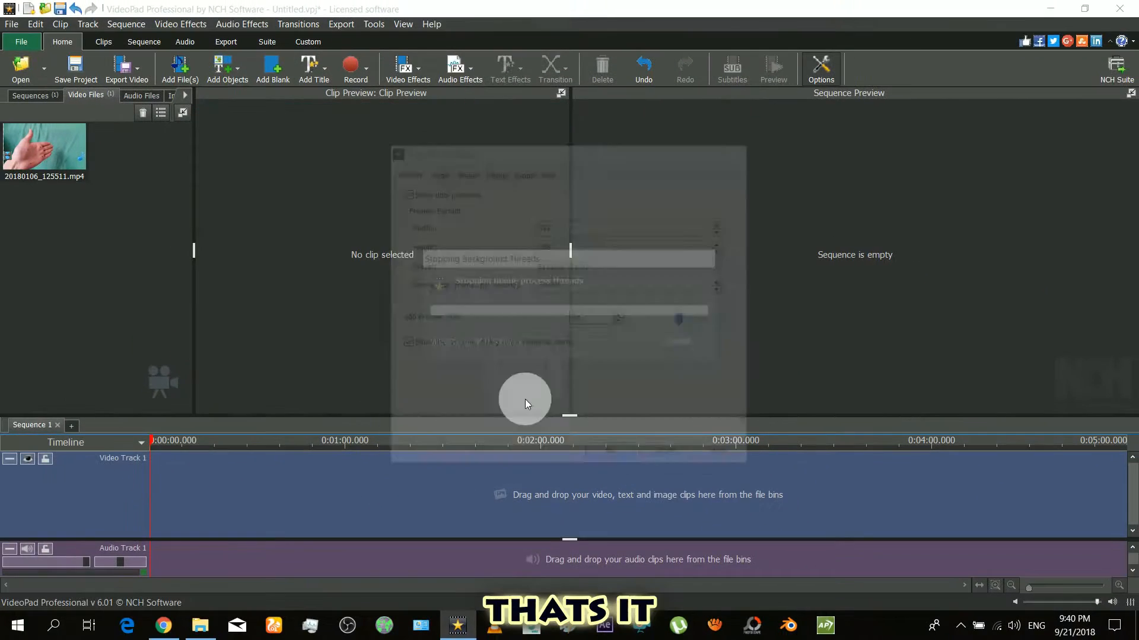
Import realistic wind effect.avi from the file explorer into the project's video files
left_click_drag(266, 315, 3, 350)
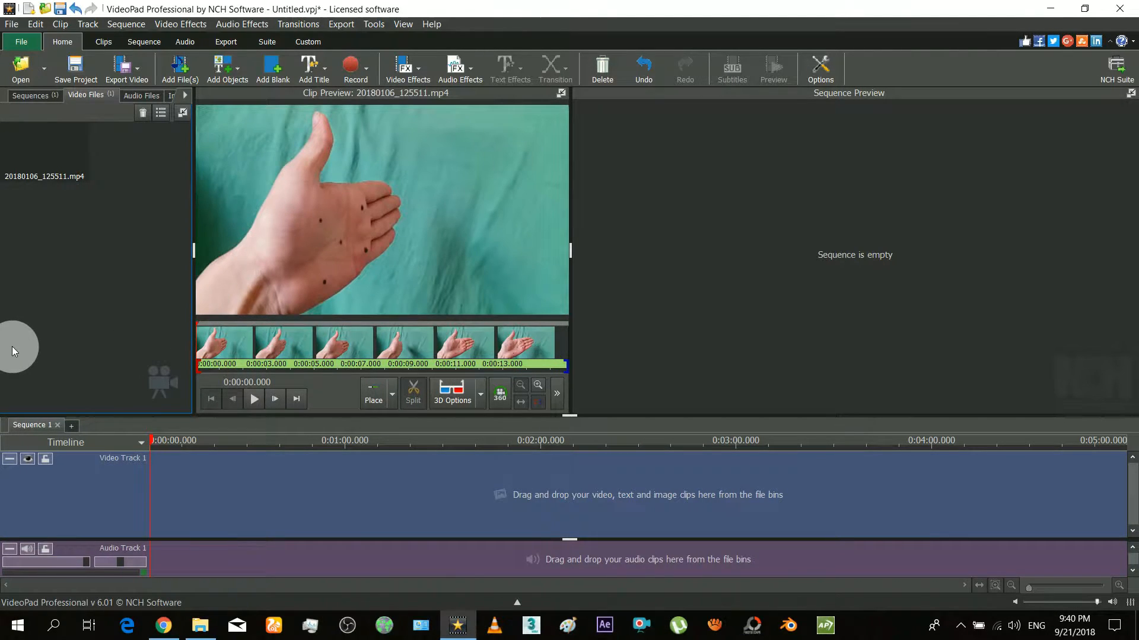
left_click(200, 626)
left_click_drag(237, 308, 83, 327)
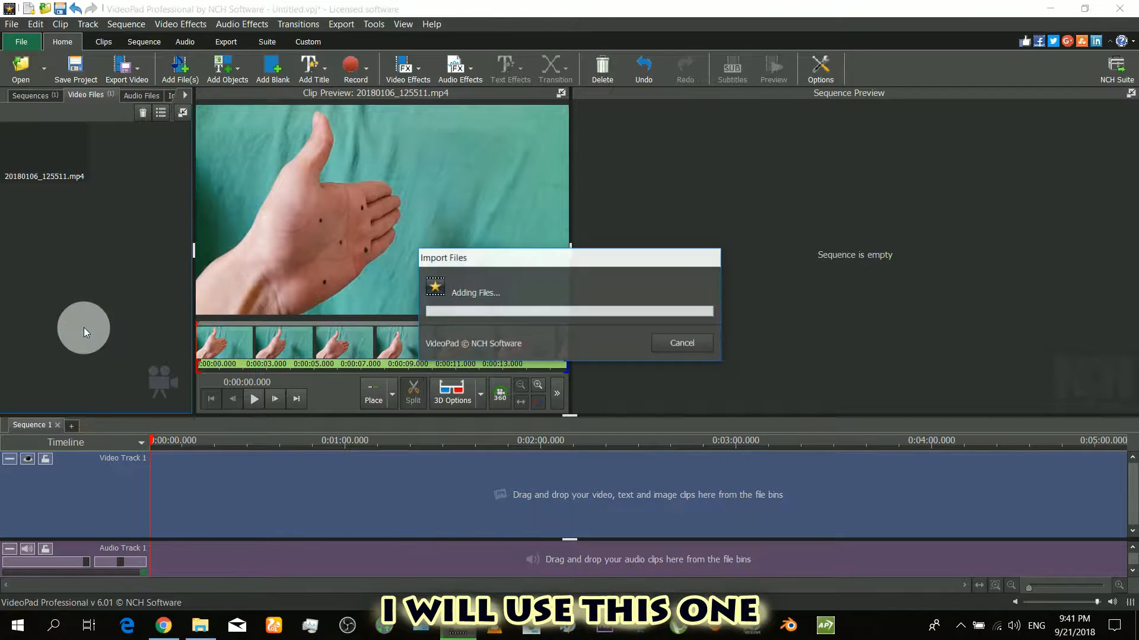
left_click(105, 242)
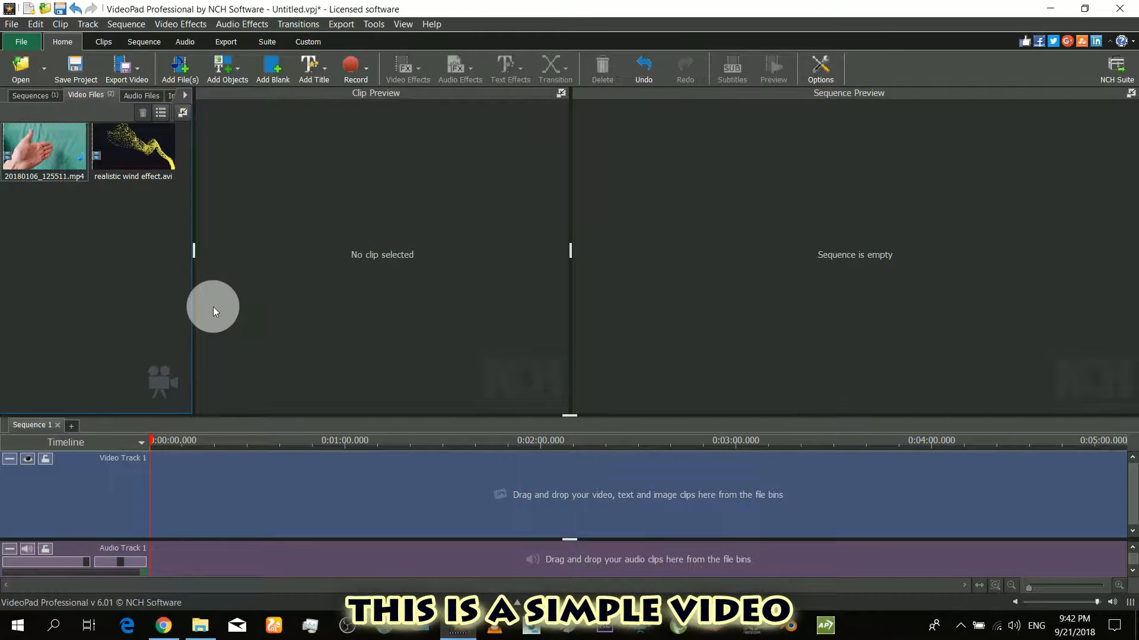
Play part of realistic wind effect.avi in the clip preview and stop it
left_click(153, 148)
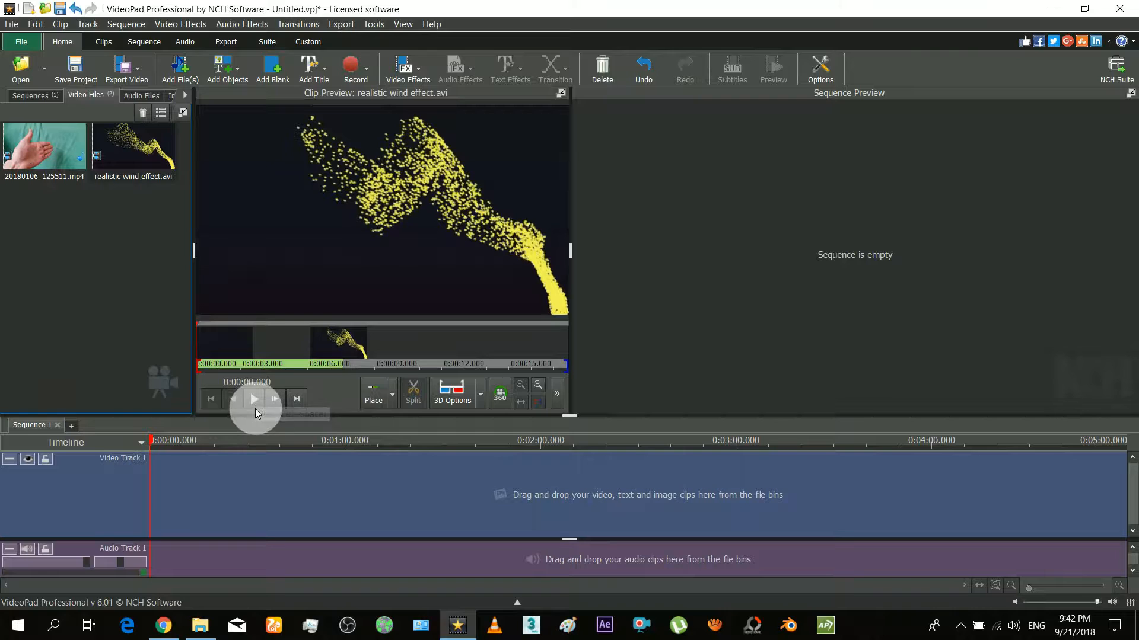
left_click(255, 408)
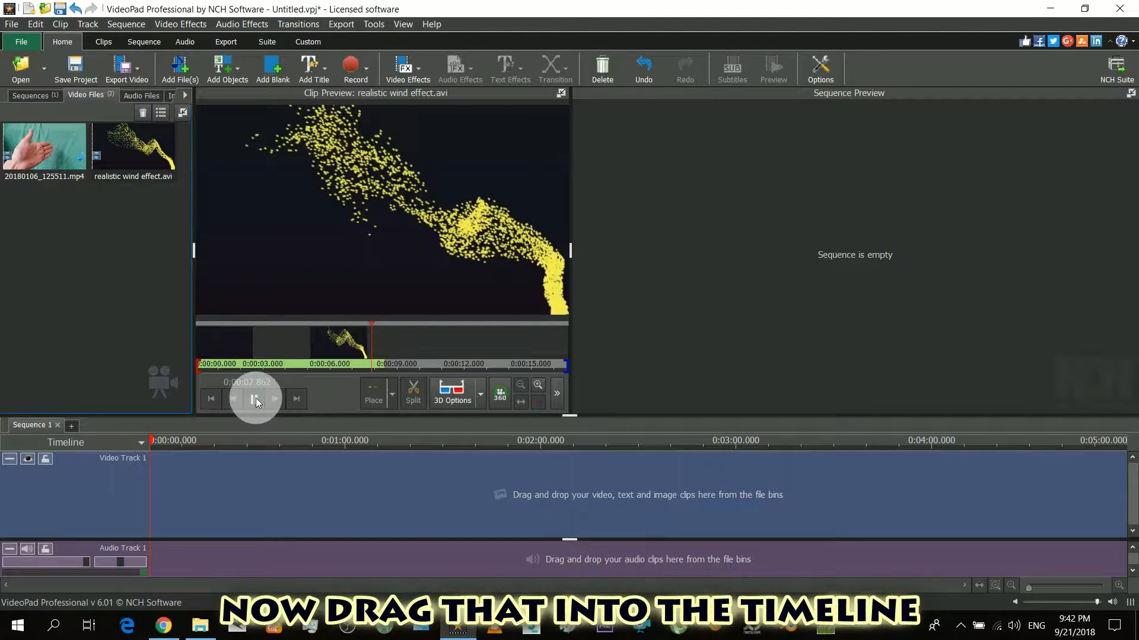
left_click(255, 399)
Place realistic wind effect.avi on Video Track 1 with 20180106_125511.mp4 overlaid above it, and trim the wind clip to the hand clip's end
left_click_drag(154, 172, 368, 518)
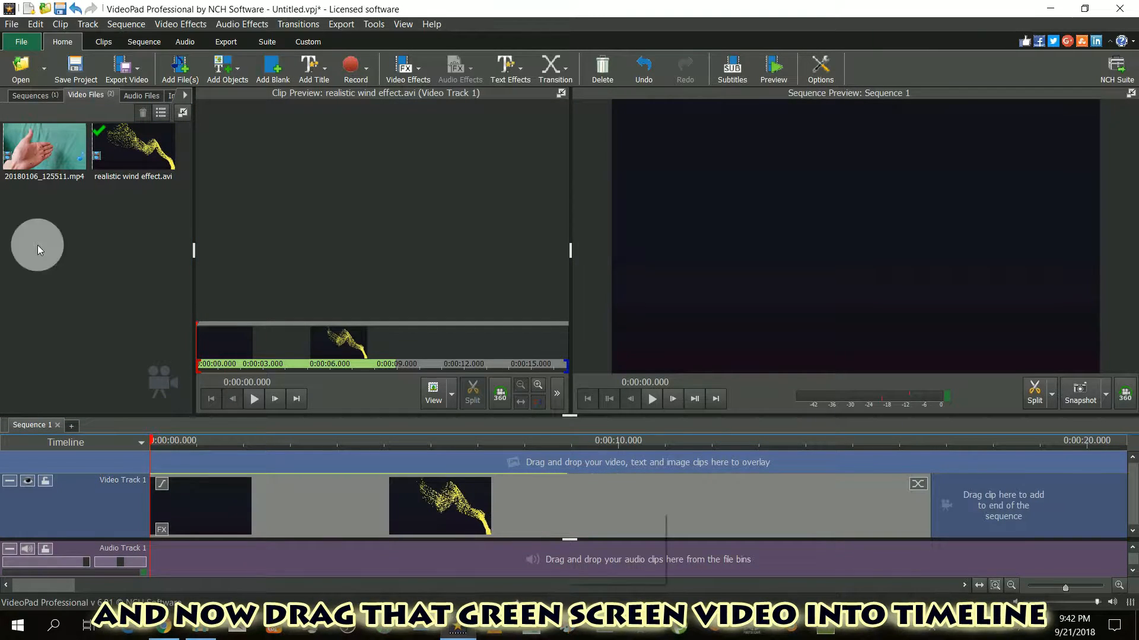
left_click_drag(34, 153, 152, 463)
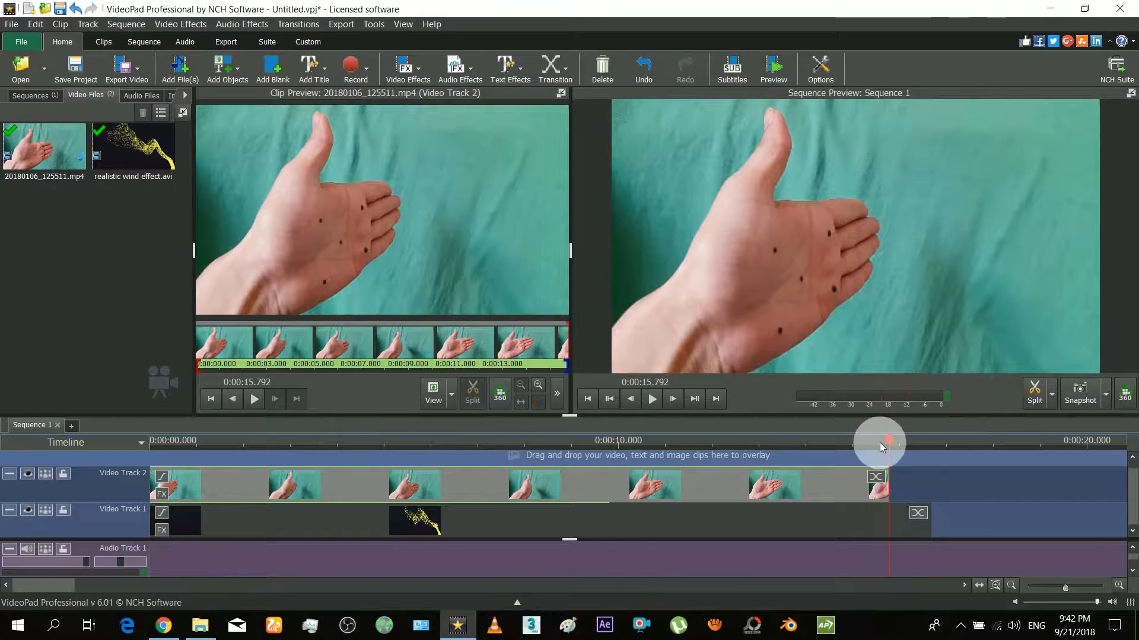
left_click_drag(880, 443, 870, 442)
left_click_drag(929, 523, 889, 512)
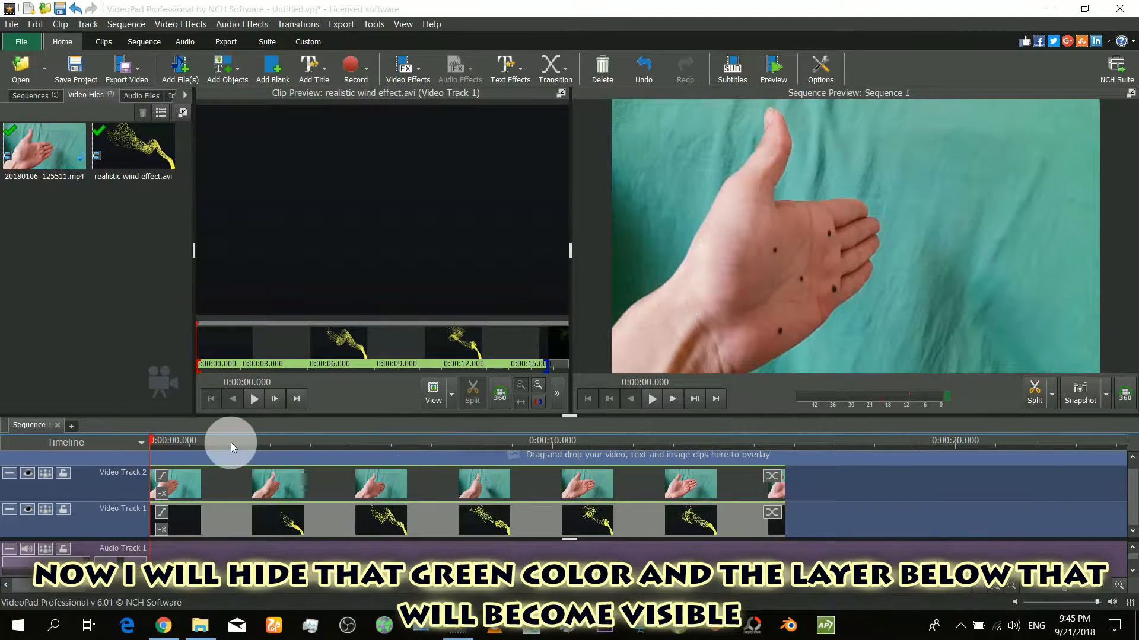
left_click(650, 401)
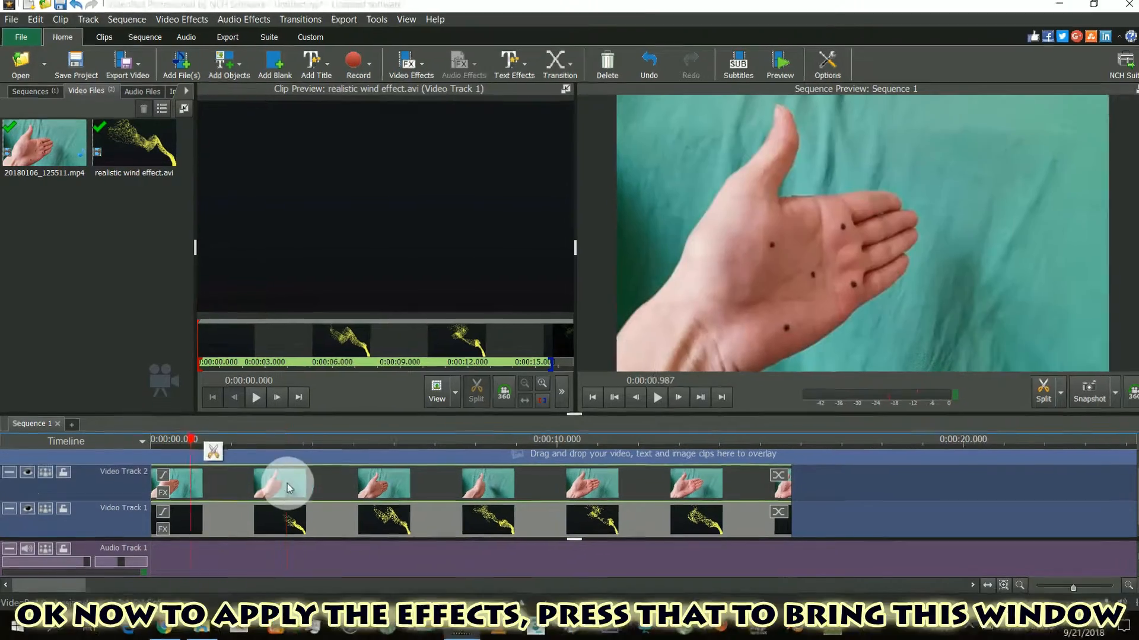
left_click(287, 488)
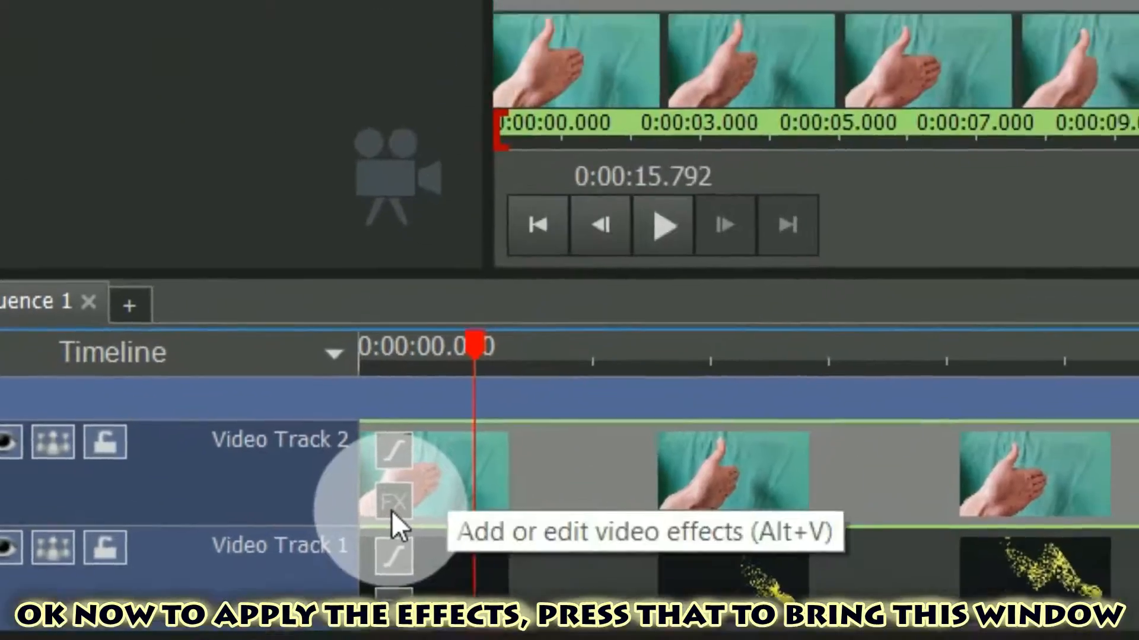
left_click(376, 353)
left_click_drag(755, 142, 372, 347)
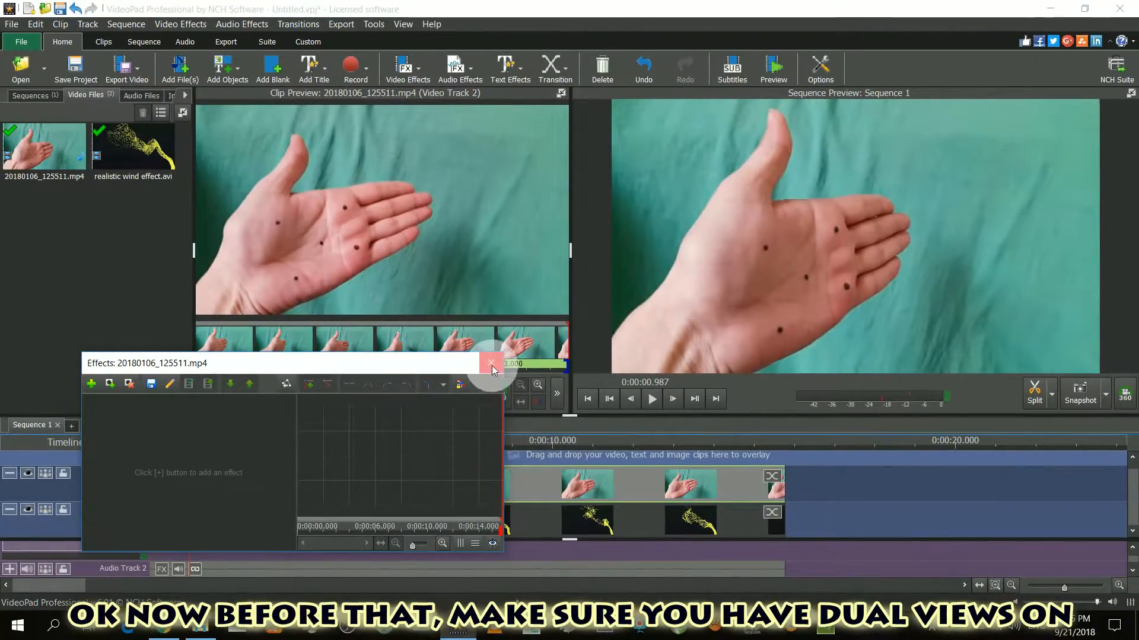
left_click(491, 364)
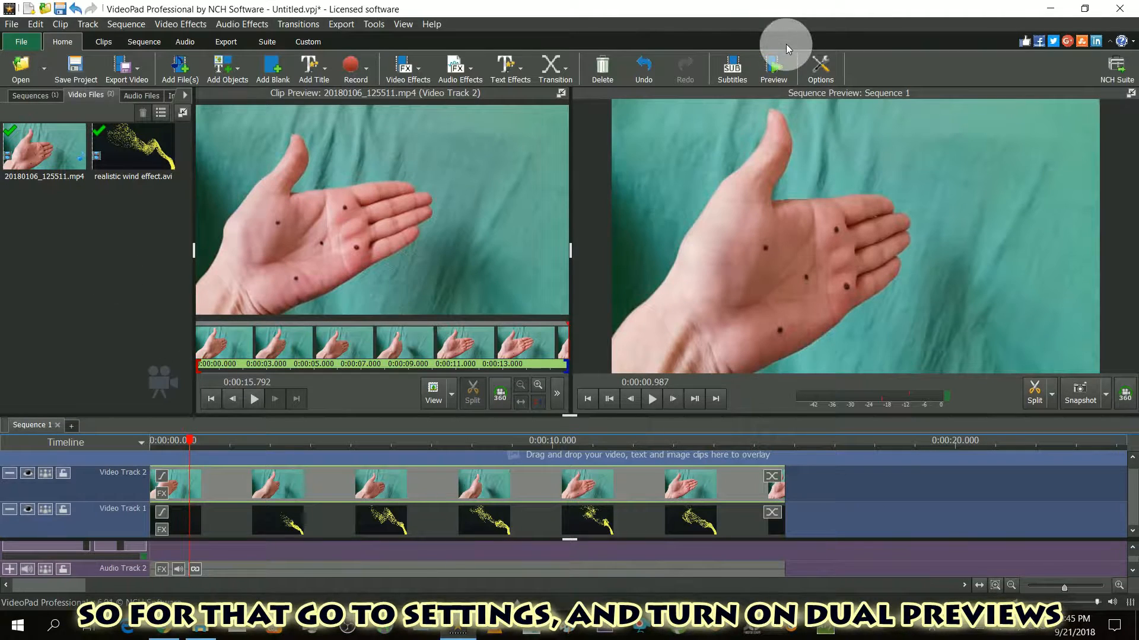
Check in the display options that dual previews are turned on
left_click(817, 70)
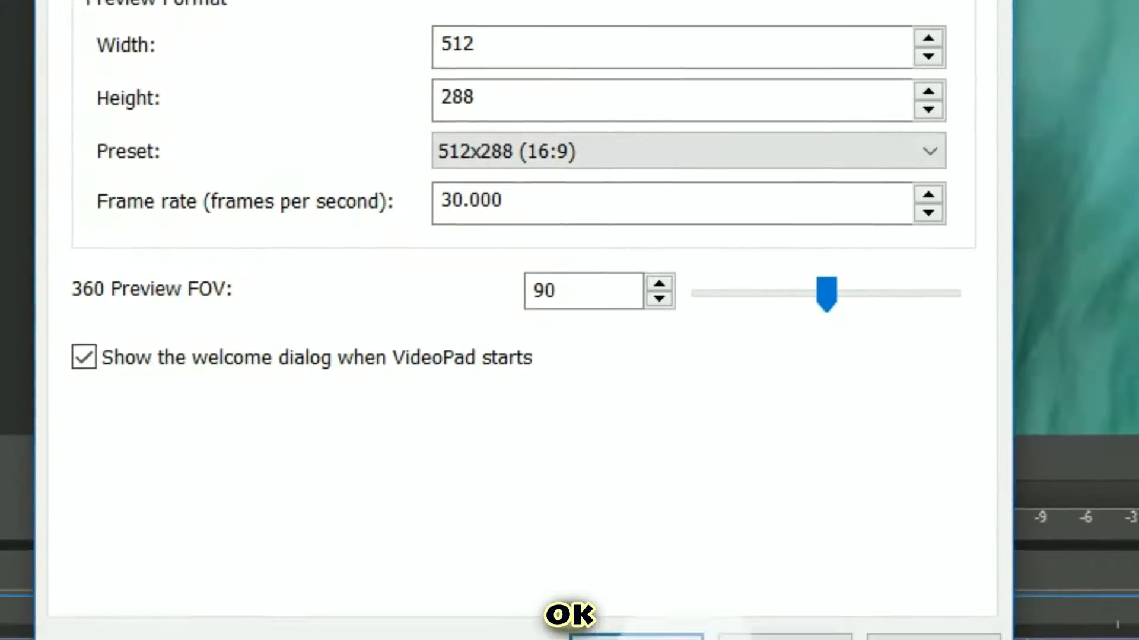
left_click(663, 513)
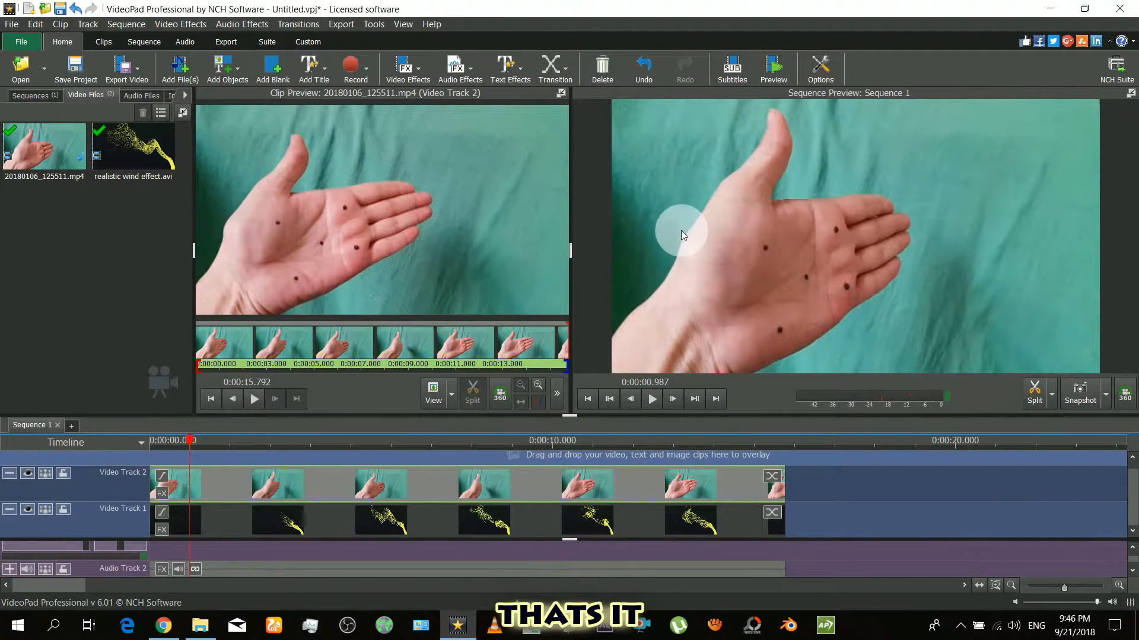
Add the Green Screen effect to the hand clip on Video Track 2 and sample the green backdrop as its key colour
left_click(162, 494)
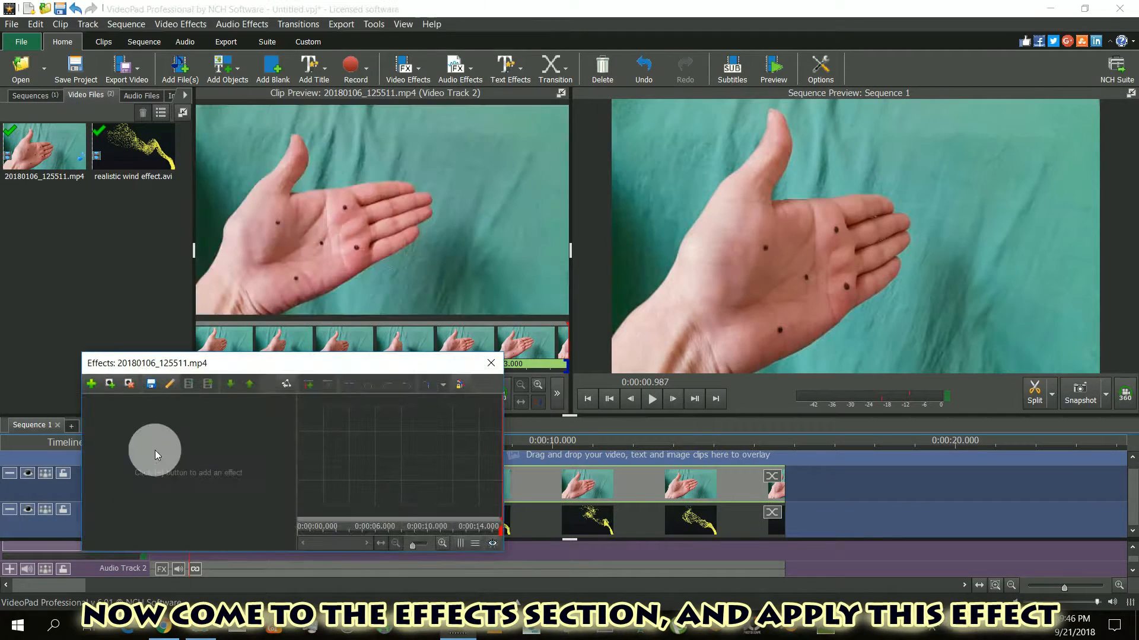
left_click(85, 387)
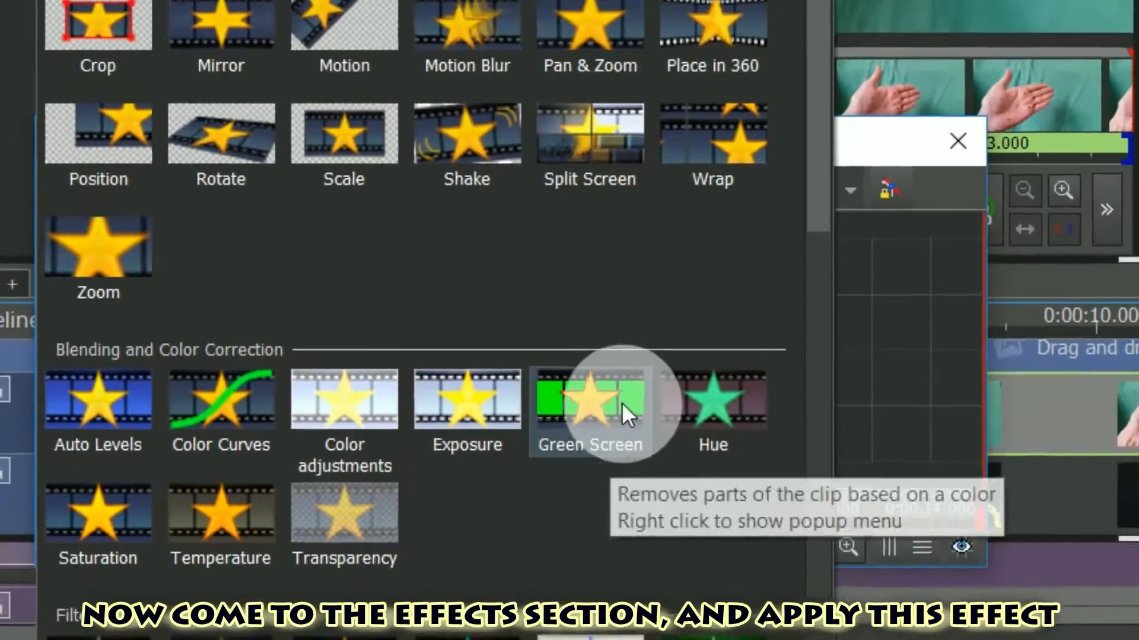
left_click(705, 385)
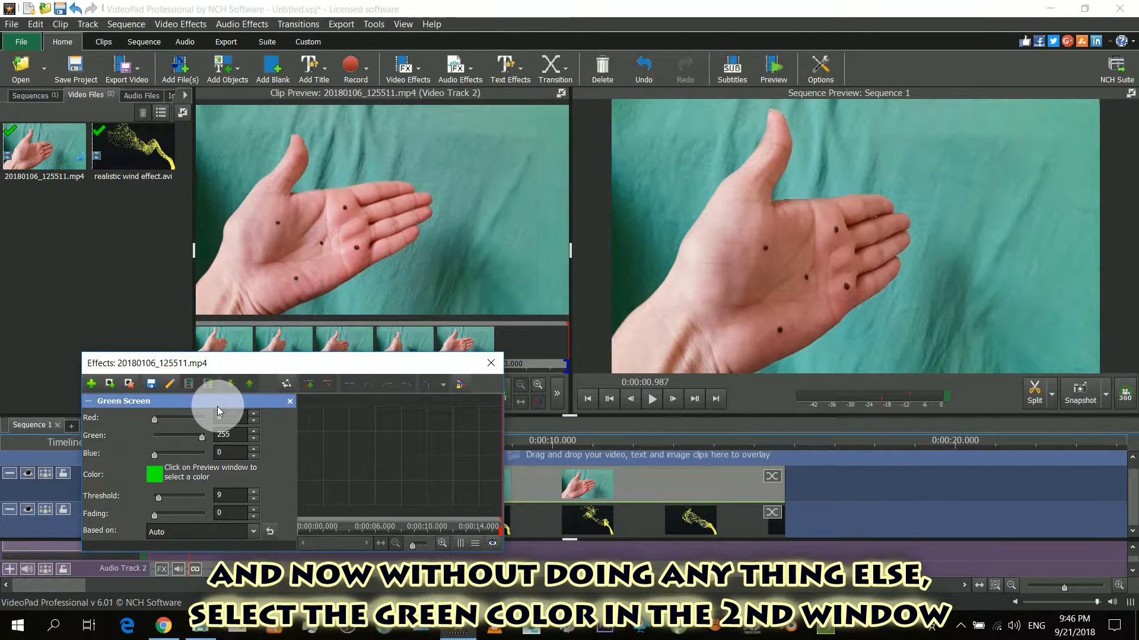
left_click(497, 212)
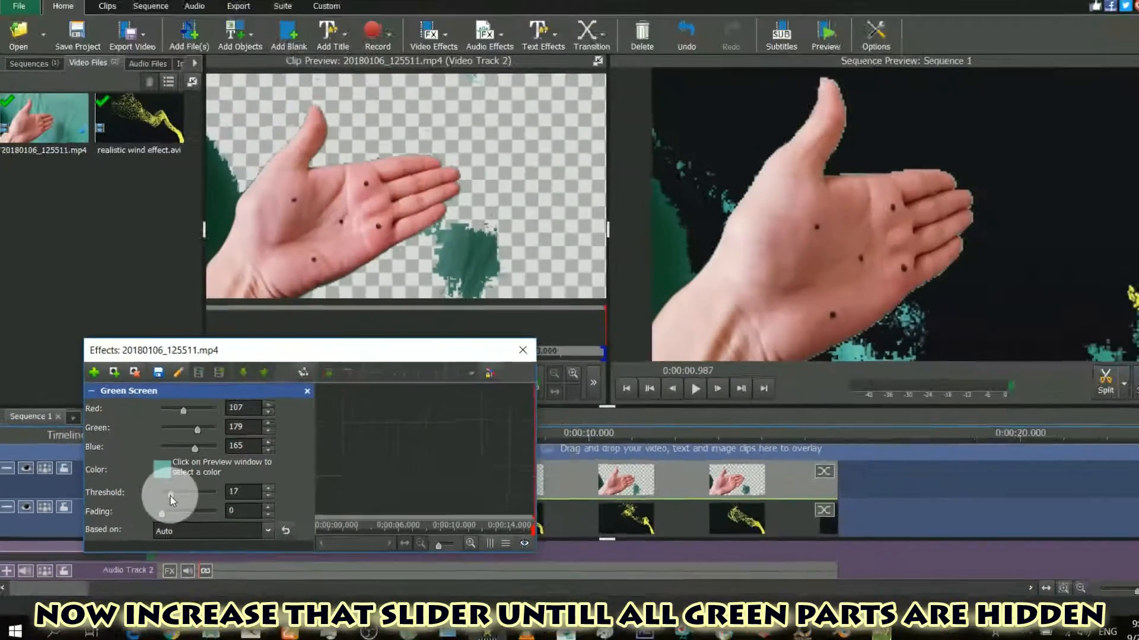
Set the Green Screen effect's threshold to 38 and its fading to 15
left_click_drag(635, 325, 638, 327)
left_click_drag(162, 500, 167, 499)
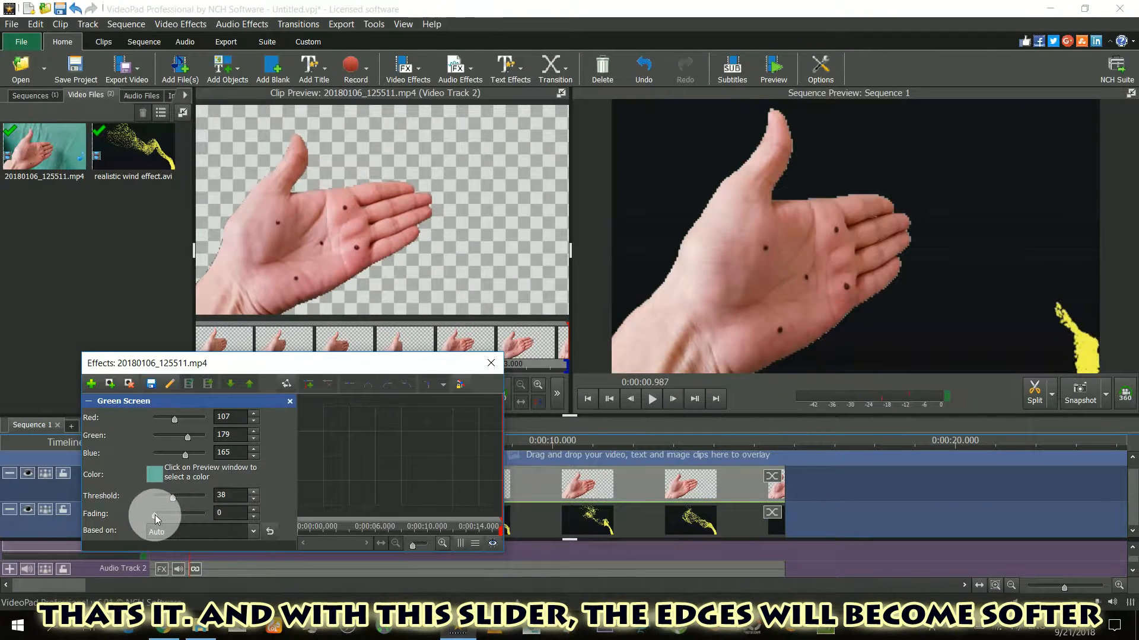
left_click(158, 515)
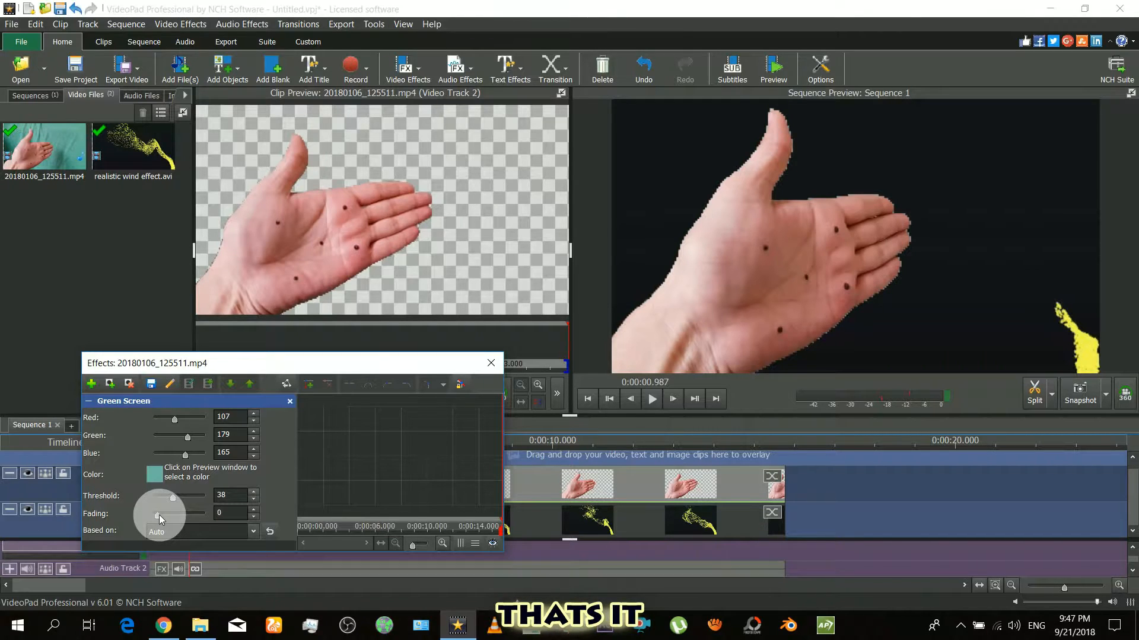
left_click_drag(159, 515, 163, 514)
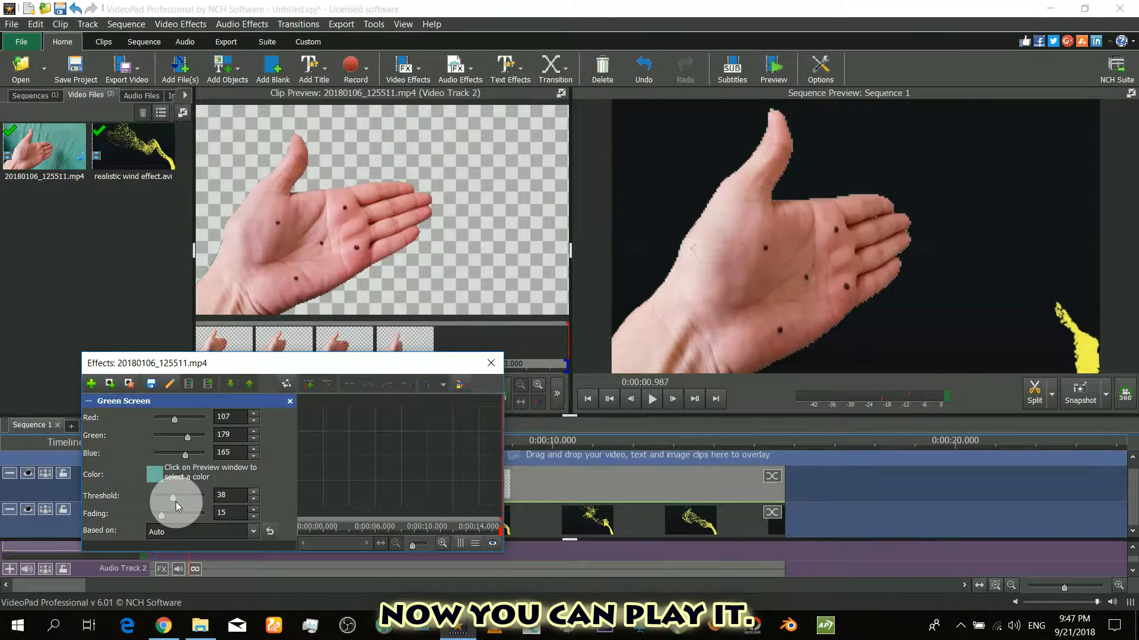
Scrub the sequence to about 0:00:13.3 and check each layer by hiding and restoring Video Track 1 and Video Track 2 in turn
left_click_drag(374, 365, 389, 116)
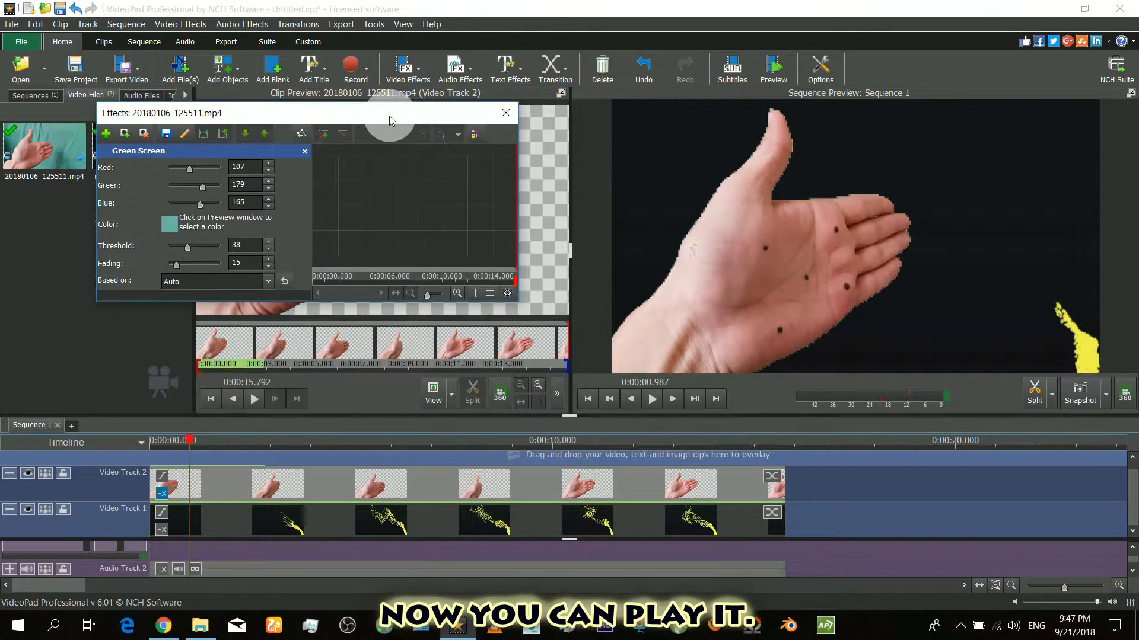
left_click_drag(176, 449, 685, 445)
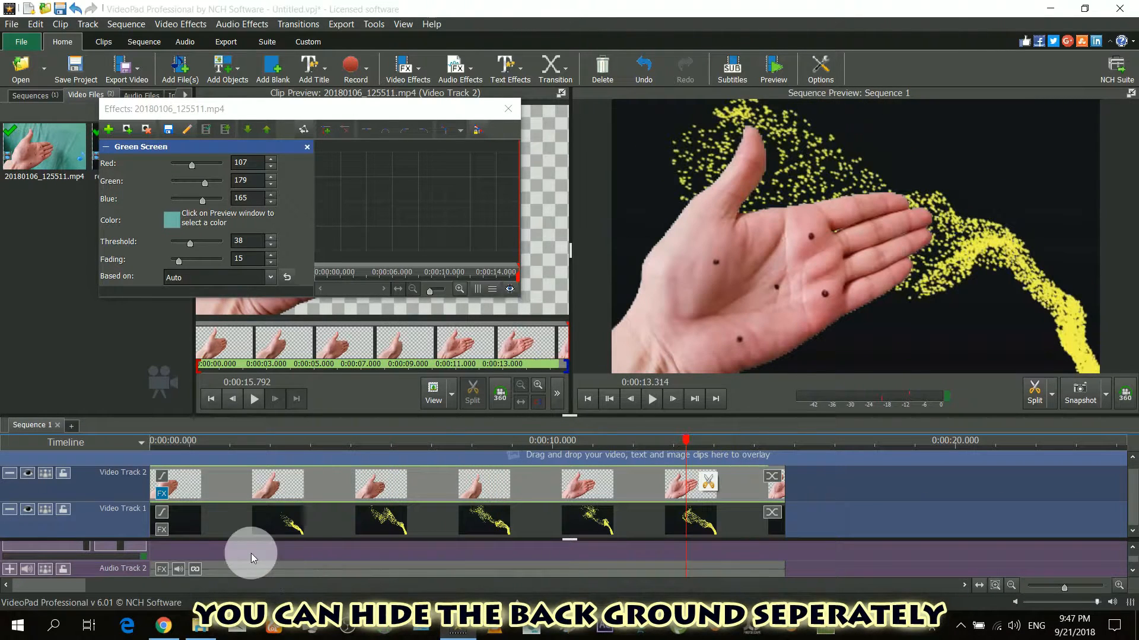
left_click(29, 510)
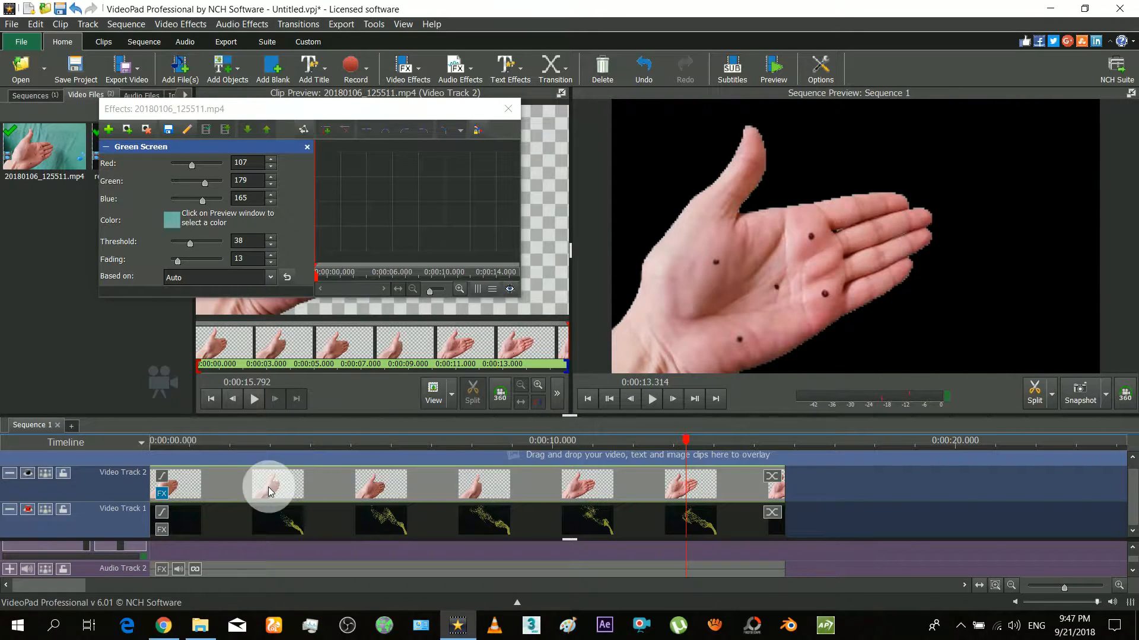
left_click(28, 510)
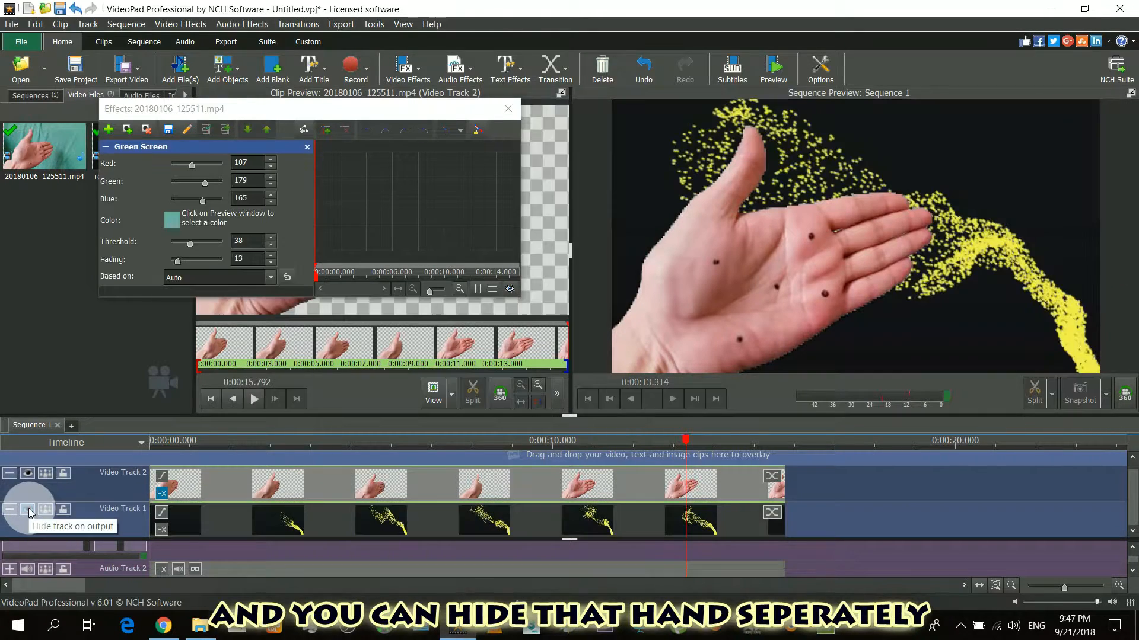
left_click(28, 475)
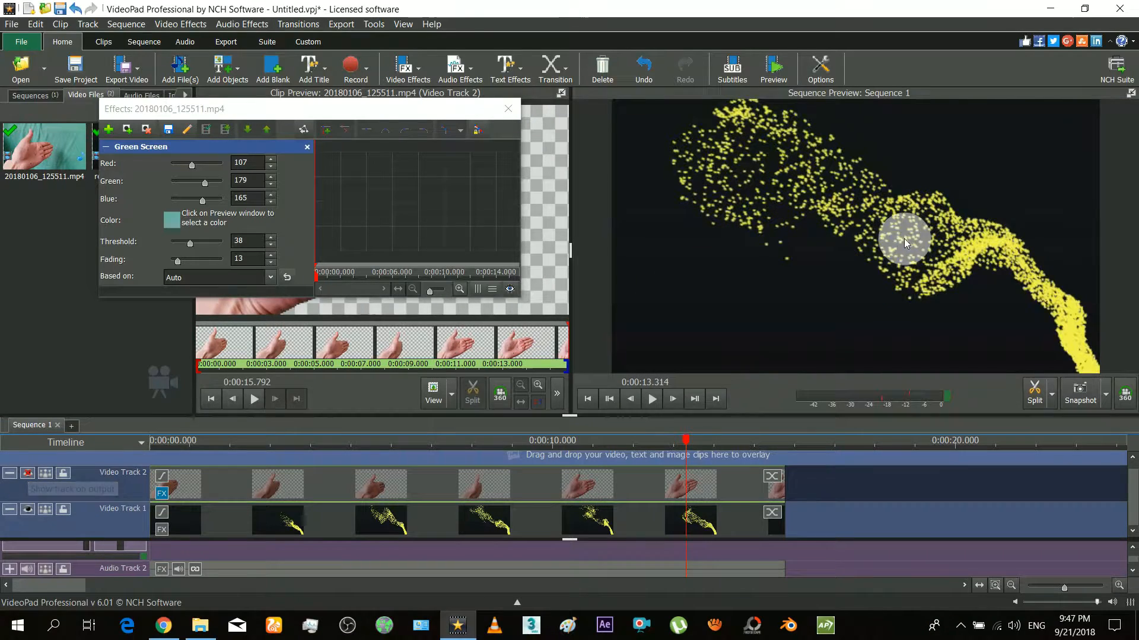
left_click(30, 474)
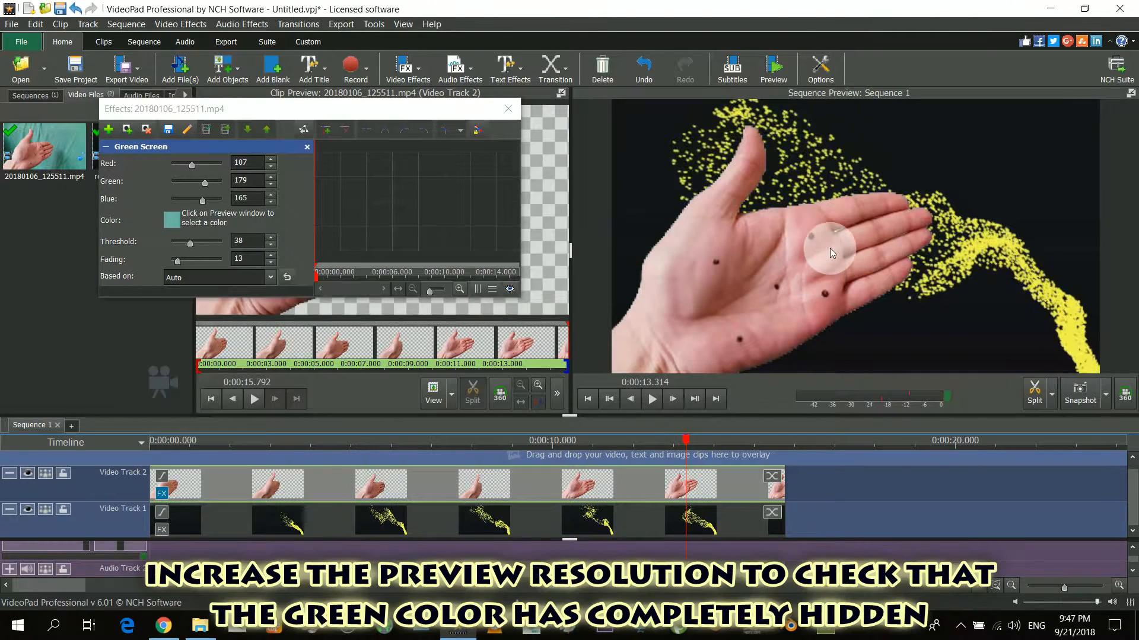
Set the preview format preset to 1920x1080 (16:9) in the display options
left_click(821, 71)
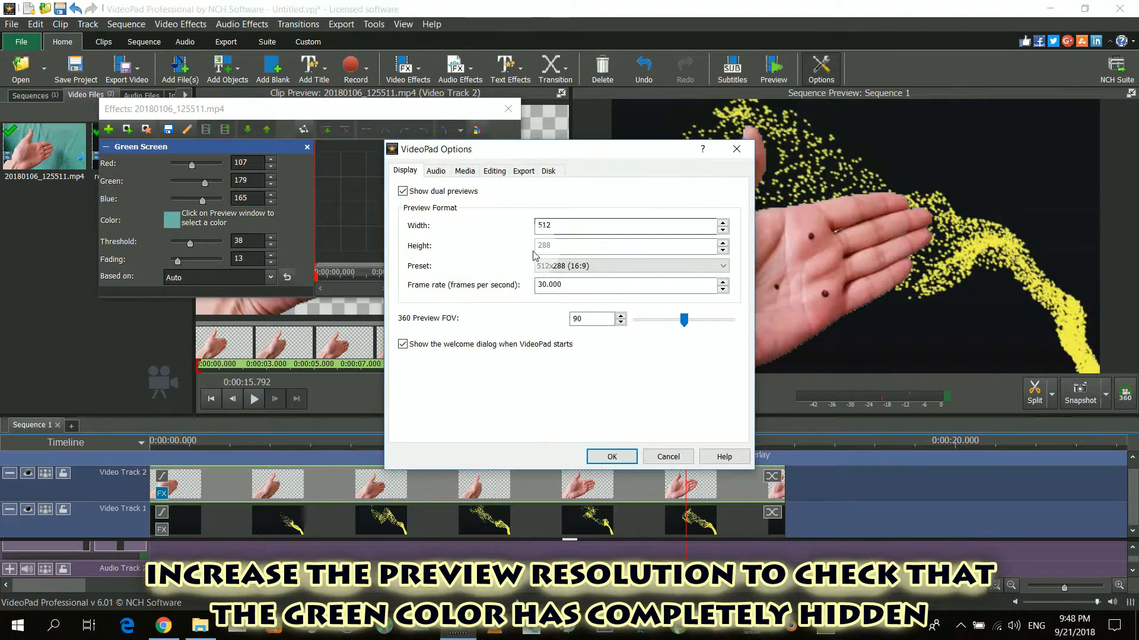
left_click(572, 266)
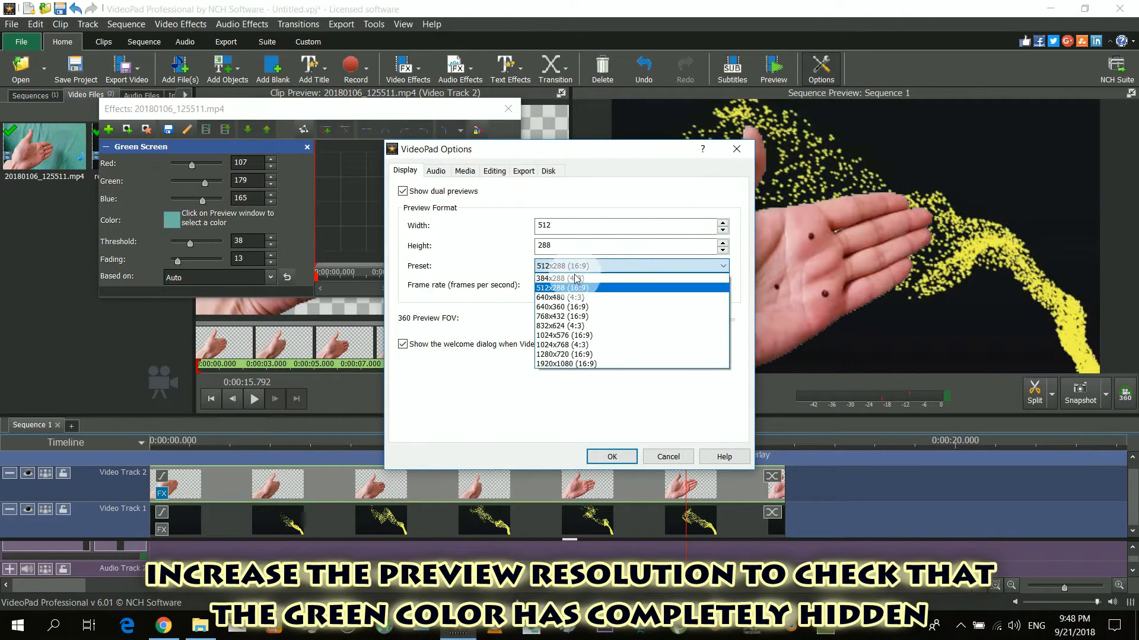
left_click(567, 363)
left_click(611, 456)
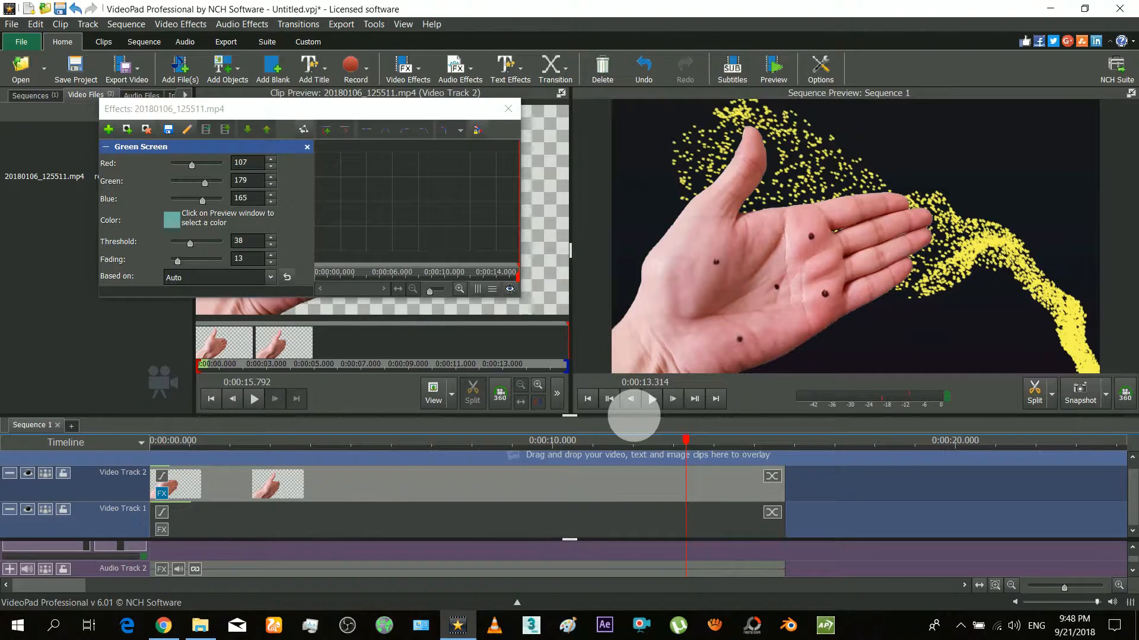
Add an Exposure effect to the hand clip and set its exposure to 0.80
left_click(106, 147)
left_click(108, 131)
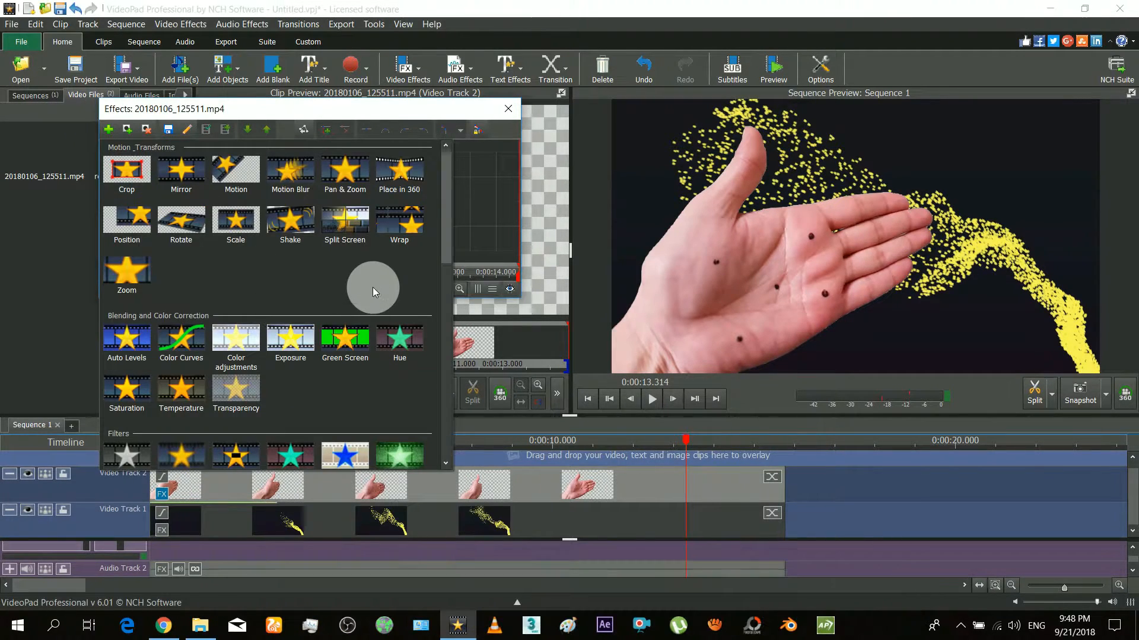
scroll(247, 252, "down", 1)
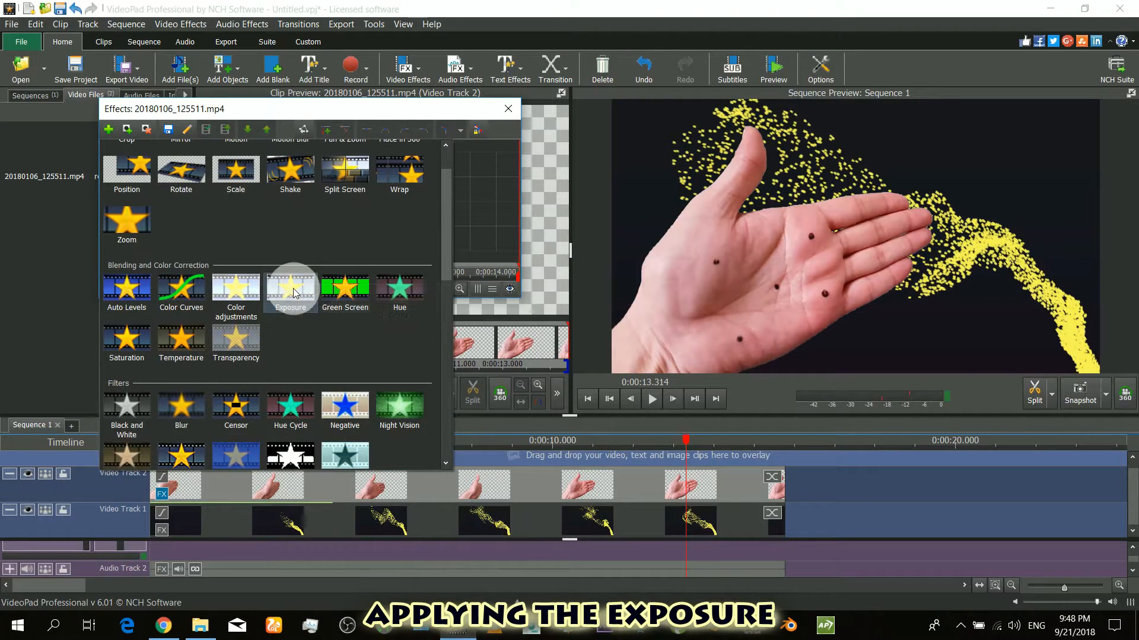
left_click(293, 289)
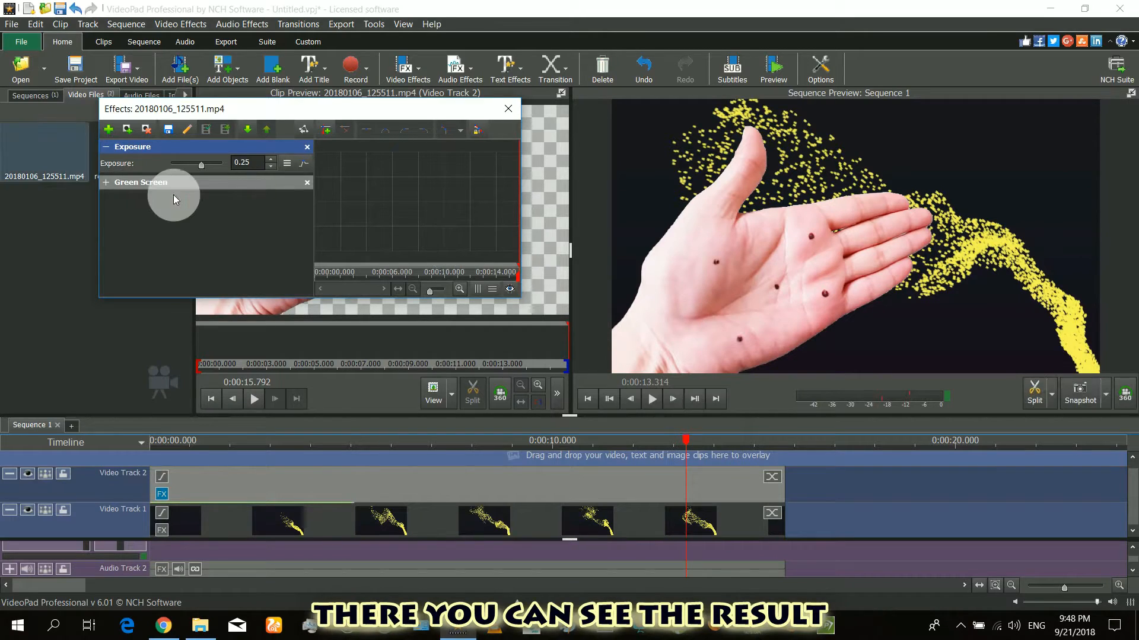
left_click_drag(200, 167, 215, 165)
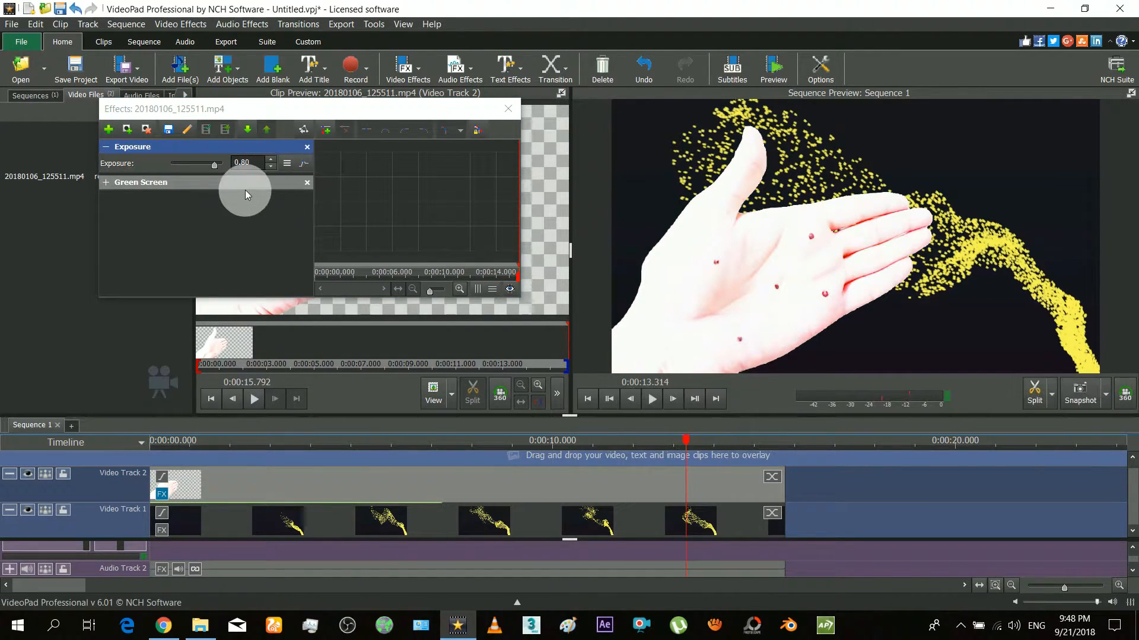
Replace the hand clip's Exposure effect with the Night Vision effect
left_click(309, 148)
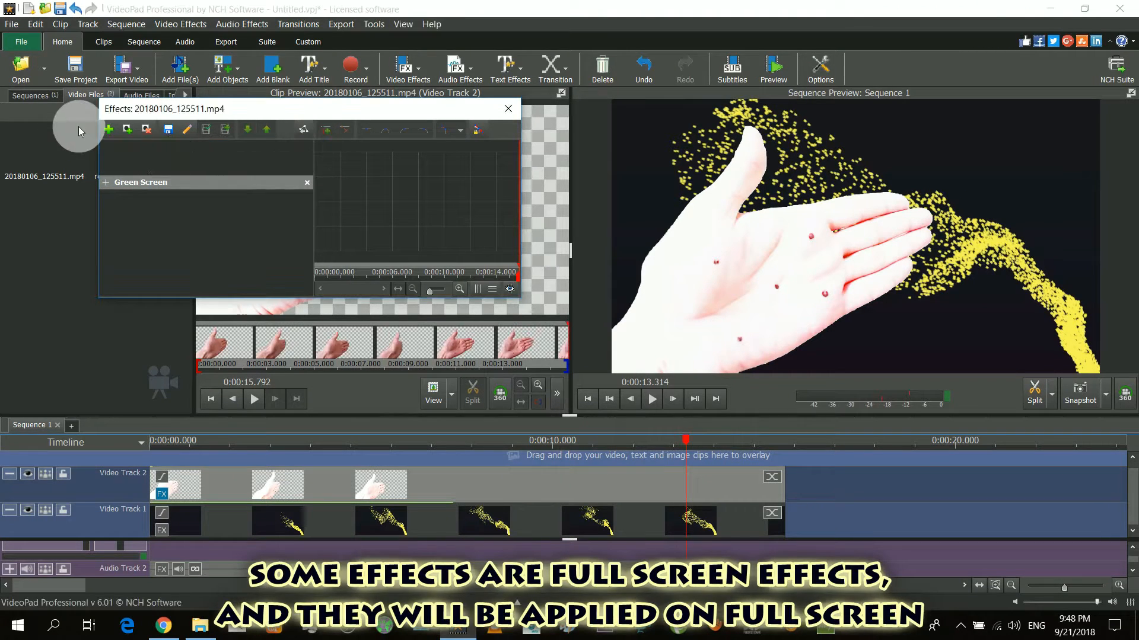
left_click(108, 129)
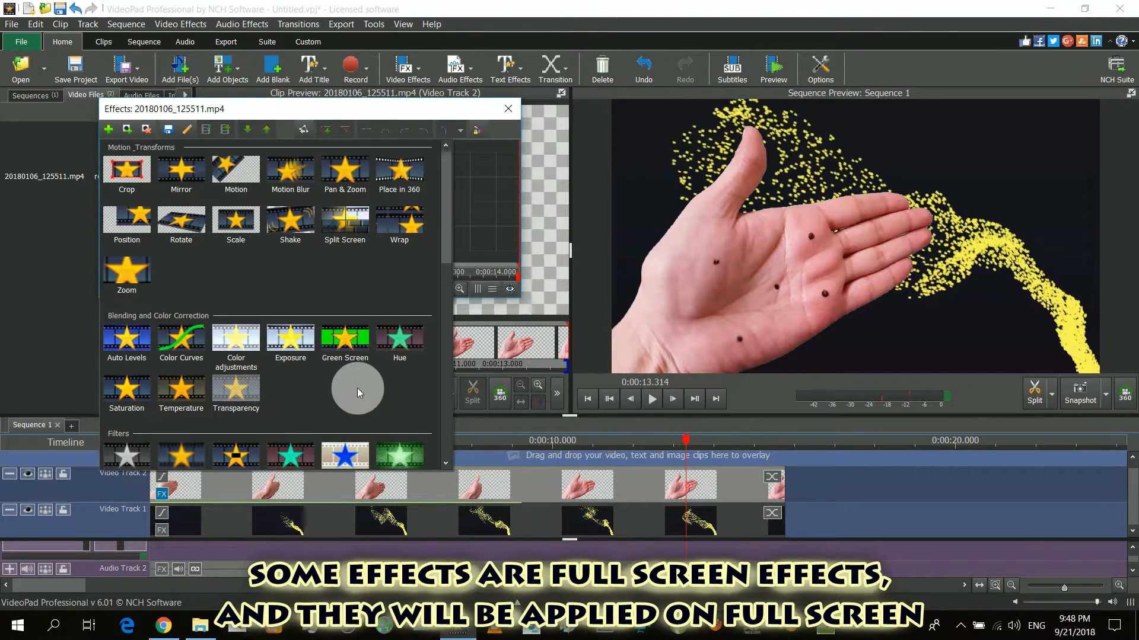
scroll(357, 388, "down", 3)
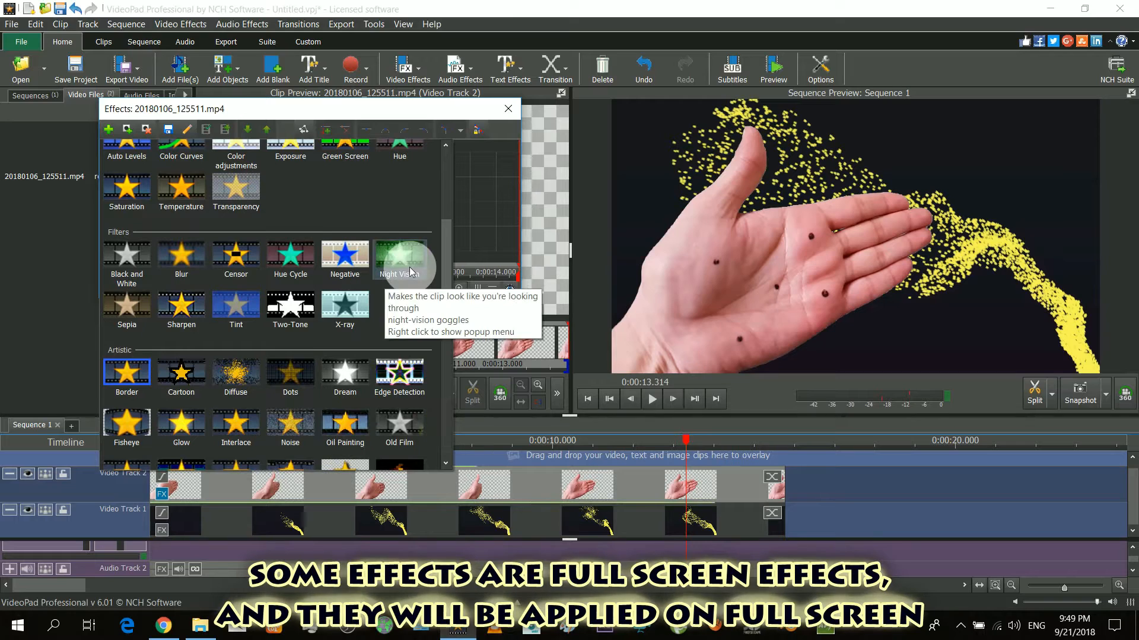
left_click(410, 265)
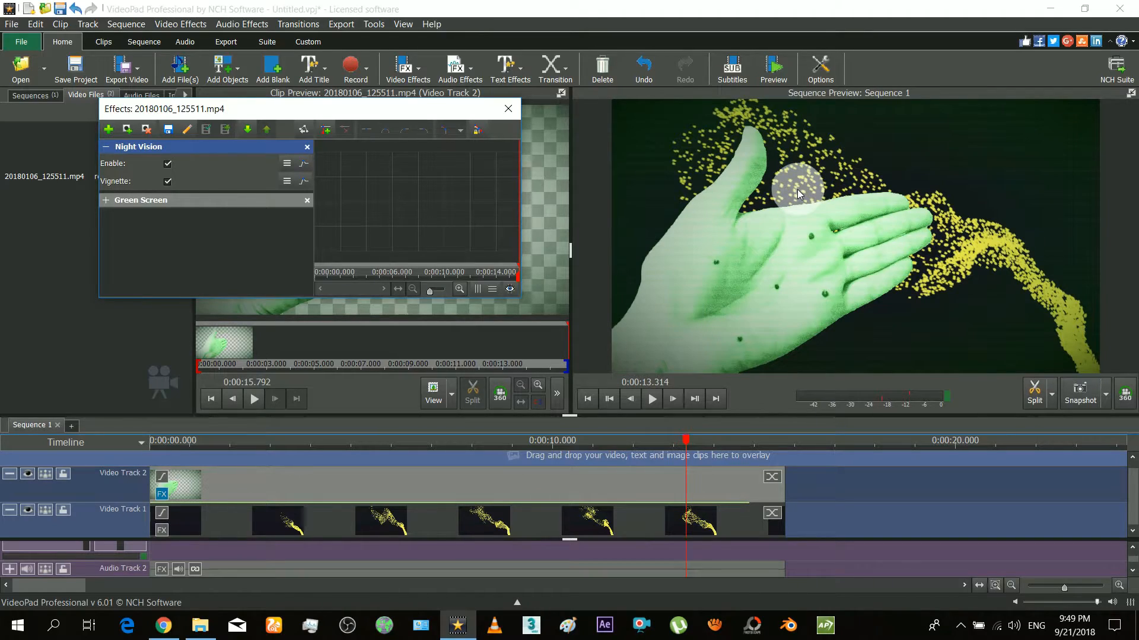
Replace the hand clip's Night Vision effect with Diffuse at a 5 px radius and scrub through the sequence to check it
left_click(308, 148)
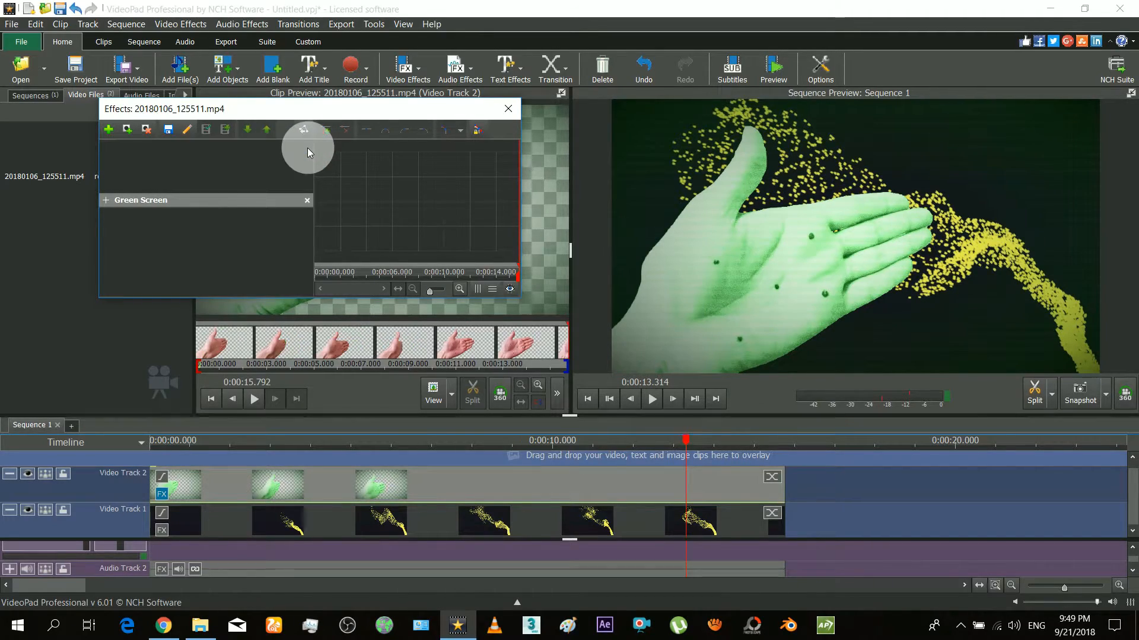
left_click(109, 130)
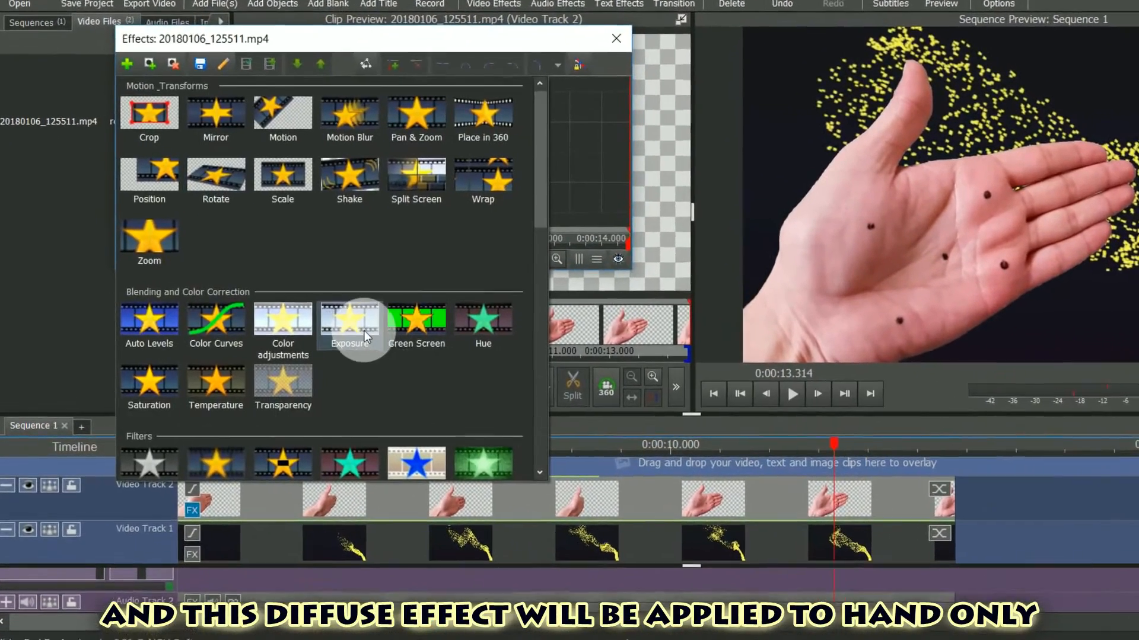
scroll(365, 337, "down", 5)
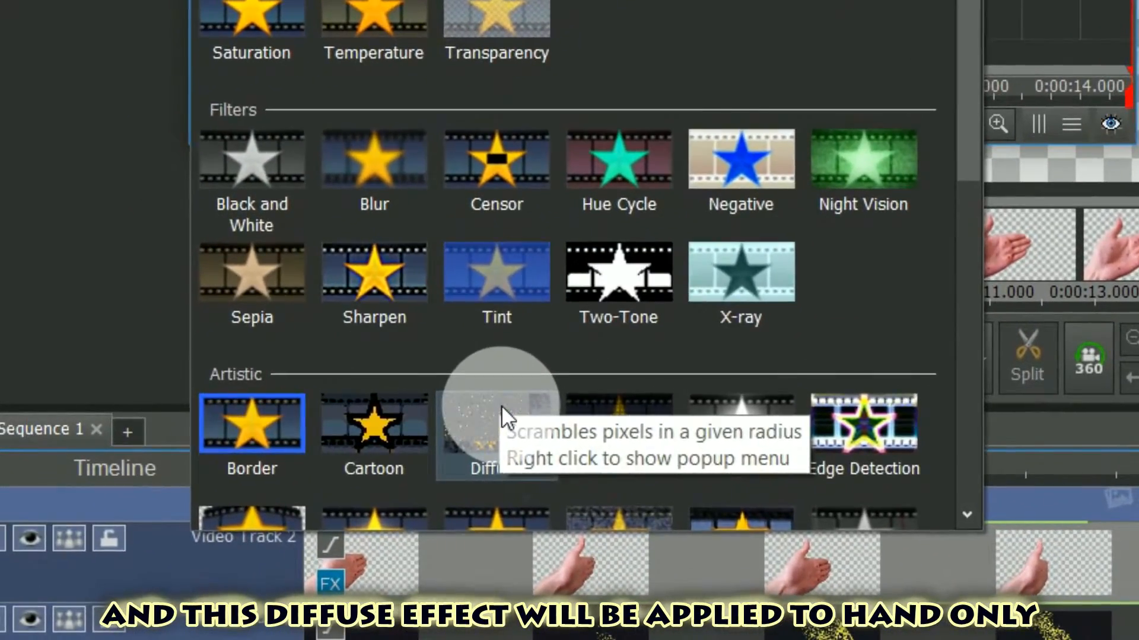
left_click(415, 409)
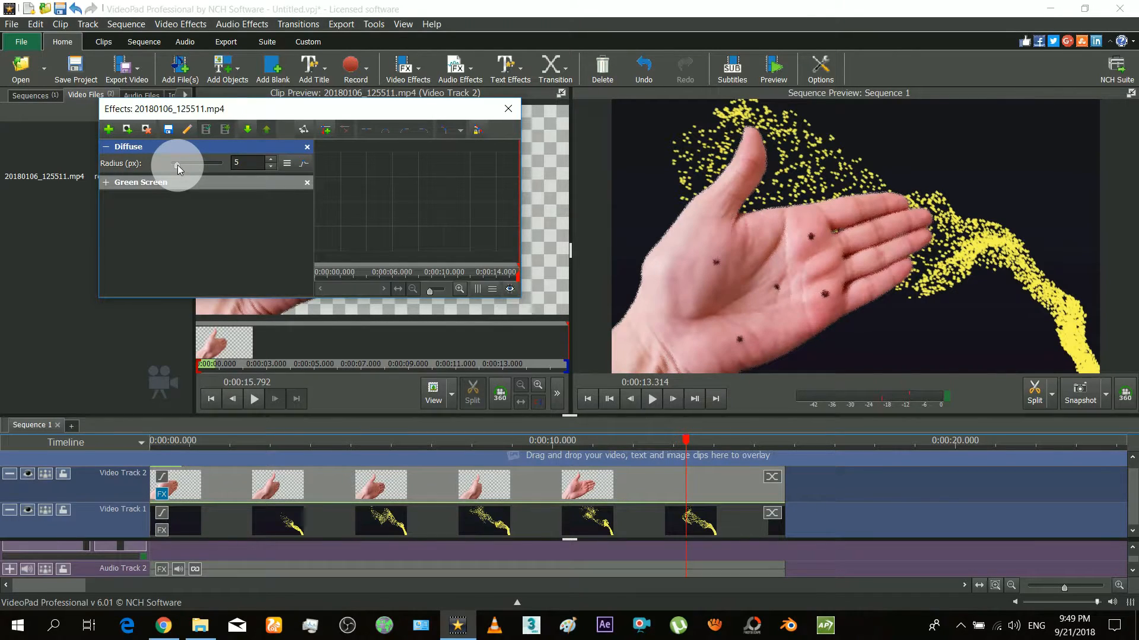
left_click(177, 165)
left_click_drag(168, 441, 652, 457)
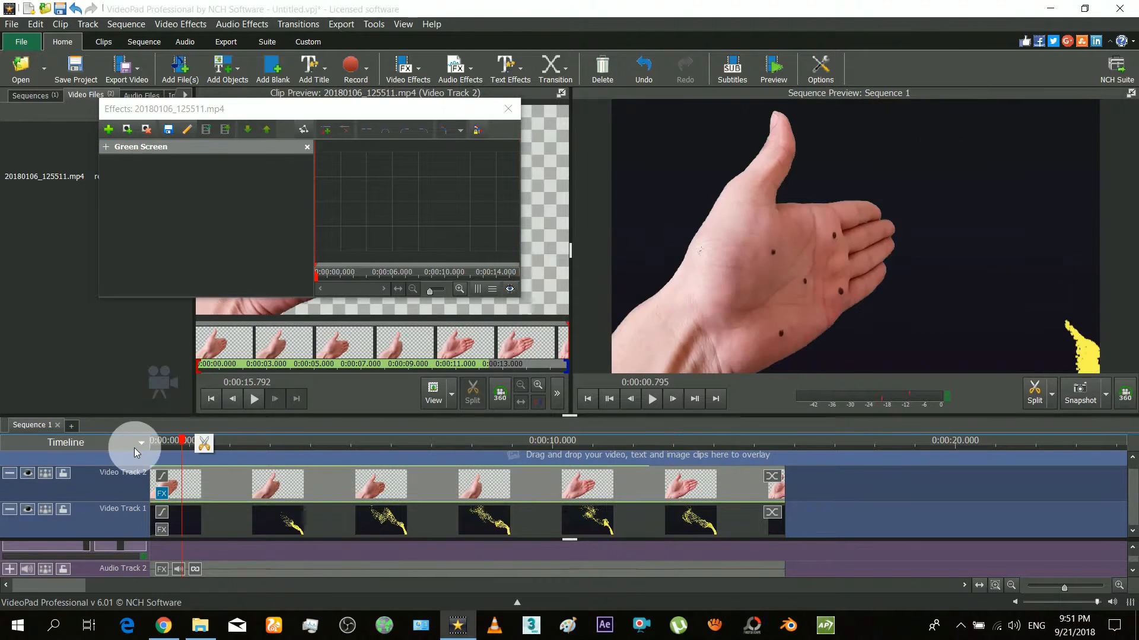
Import sub to spectamin.avi from File Explorer and place it on Video Track 2 above the wind effect clip
mouse_move(200, 624)
left_click(215, 584)
left_click_drag(253, 290, 137, 380)
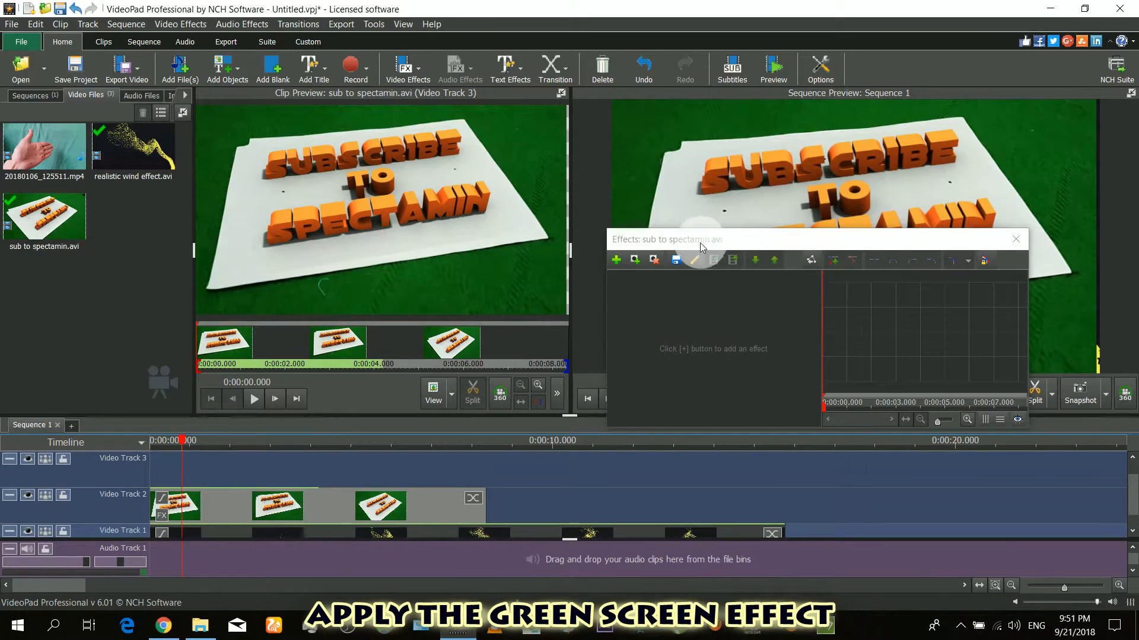
Add a Green Screen effect to the sub to spectamin.avi clip and sample its green backdrop as the key color
left_click_drag(703, 242, 208, 295)
left_click(163, 519)
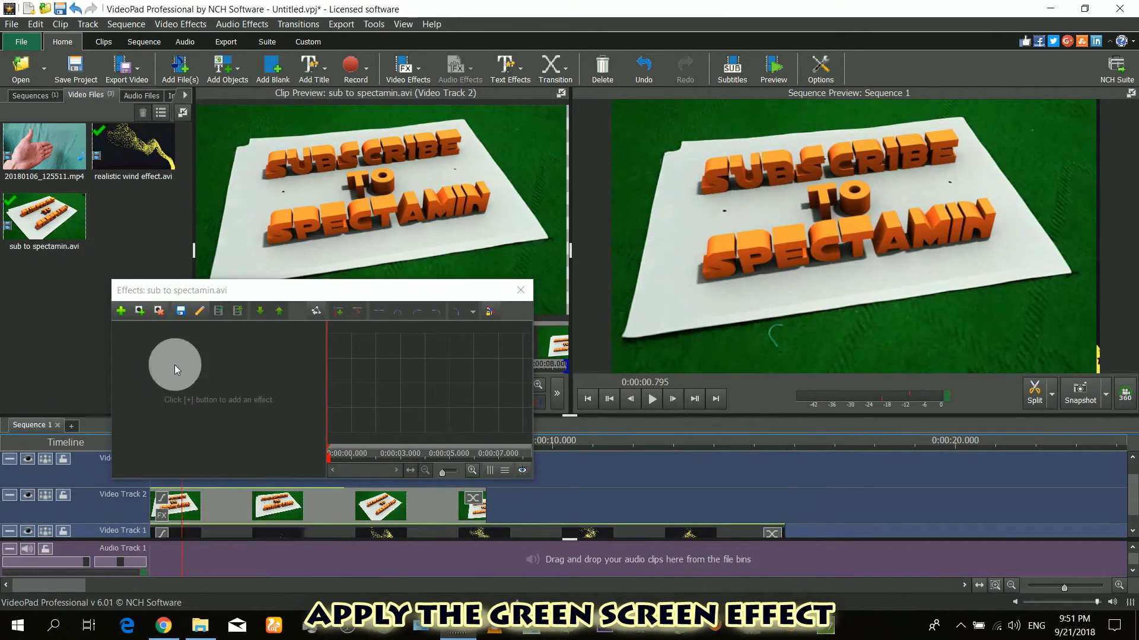
left_click(119, 309)
left_click(356, 479)
left_click_drag(313, 293, 316, 357)
left_click(427, 273)
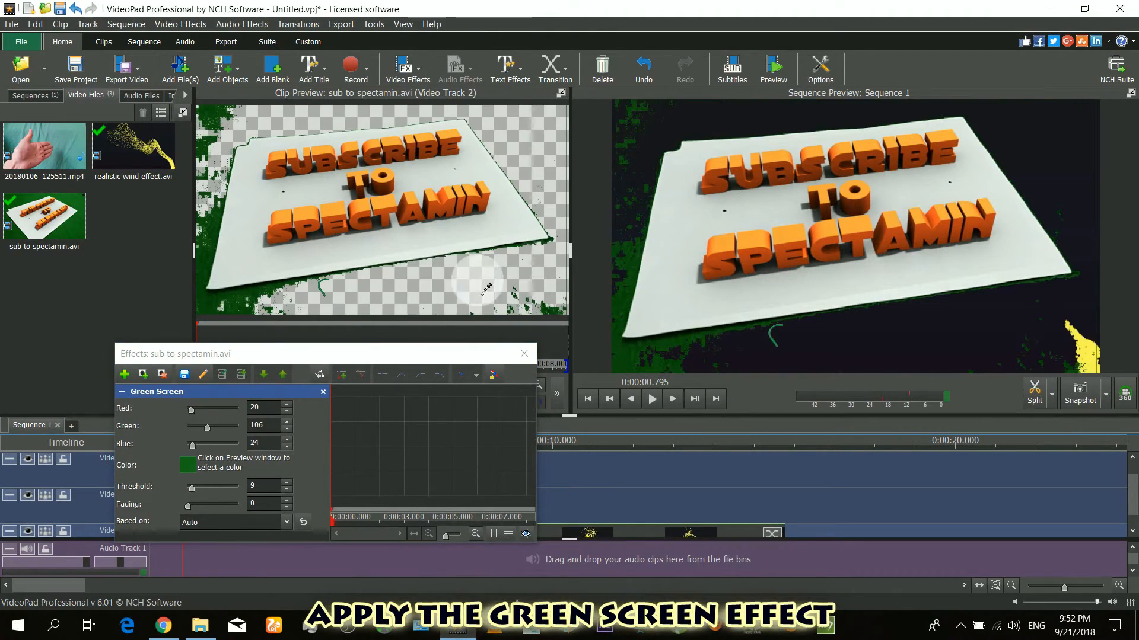
Set the Green Screen effect's threshold and fading to 20 and scrub the sequence to about 0:00:06.5 to check the key
left_click(197, 488)
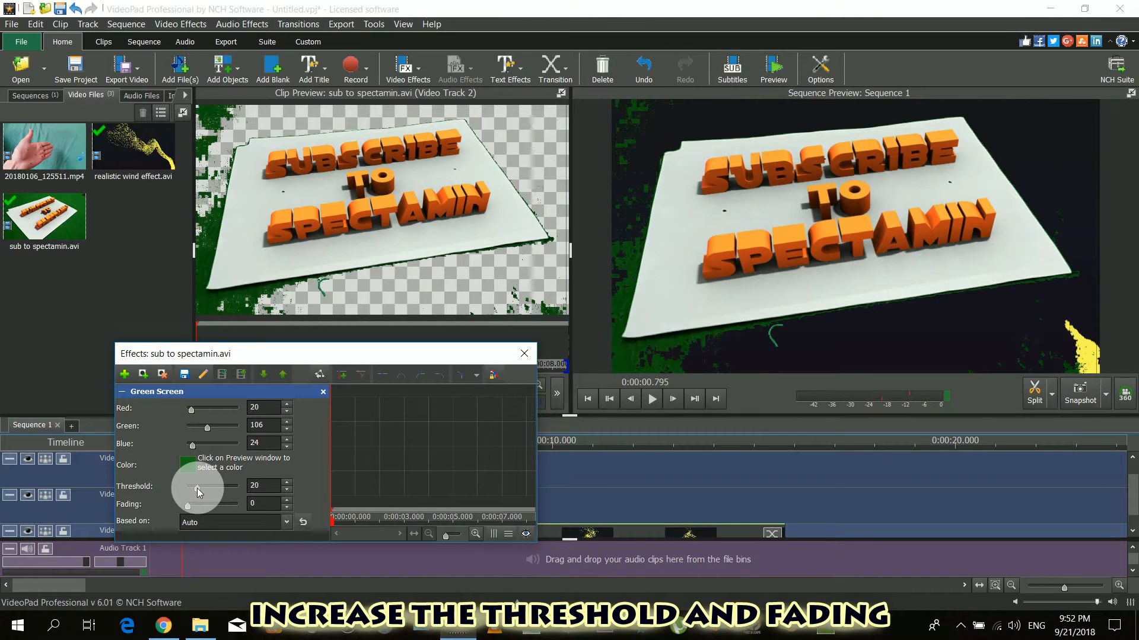
left_click_drag(195, 505, 197, 505)
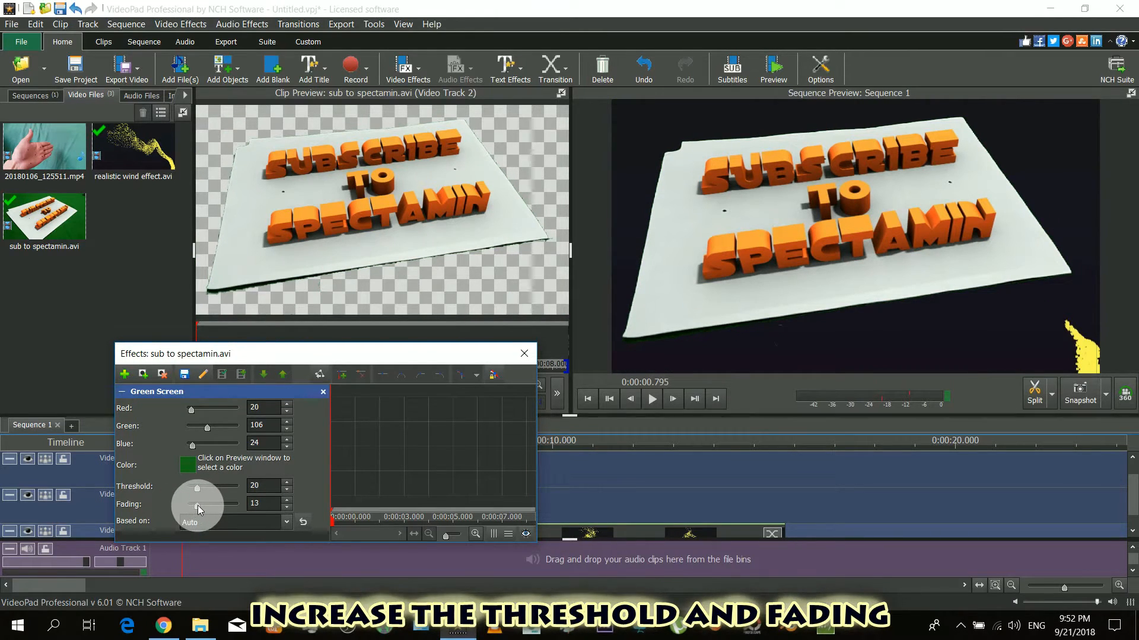
left_click_drag(389, 347, 402, 100)
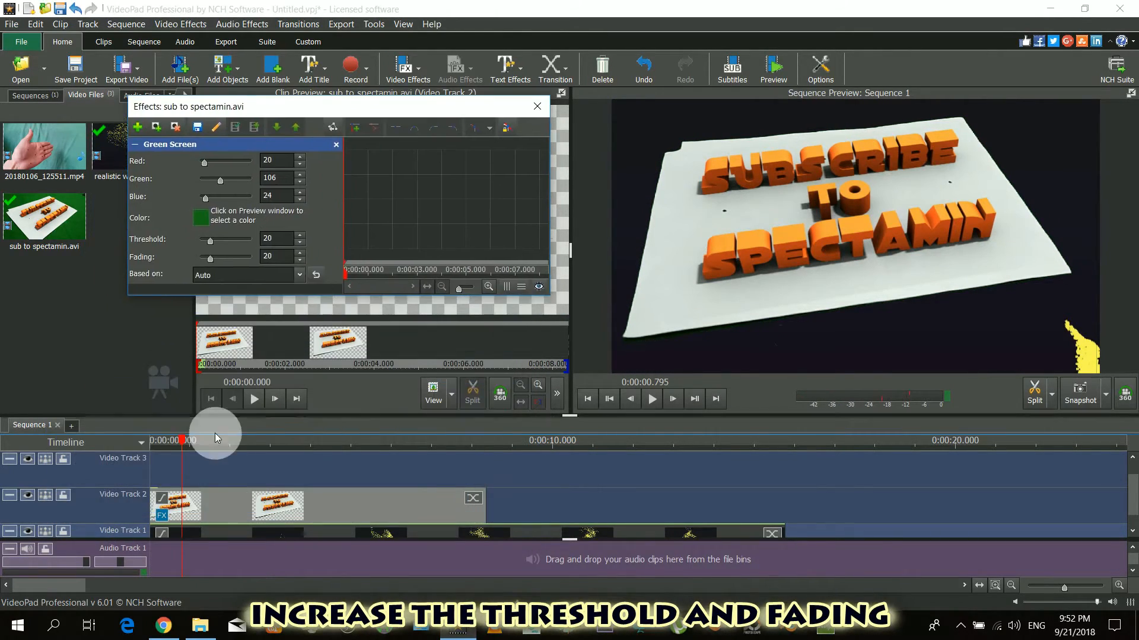
left_click(145, 449)
left_click_drag(270, 454, 403, 460)
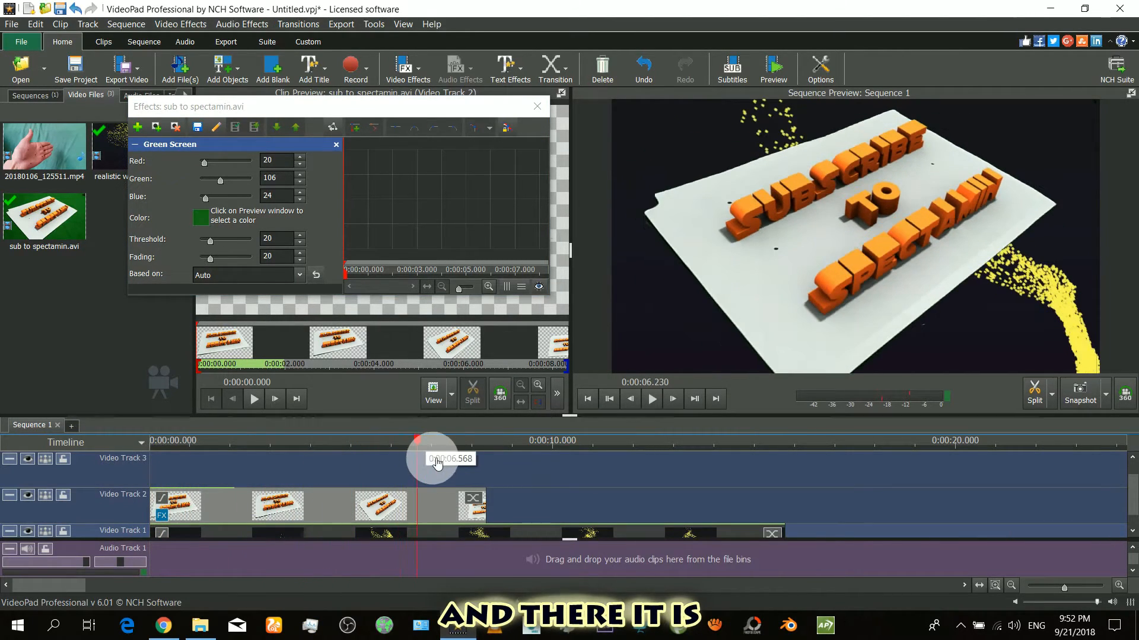